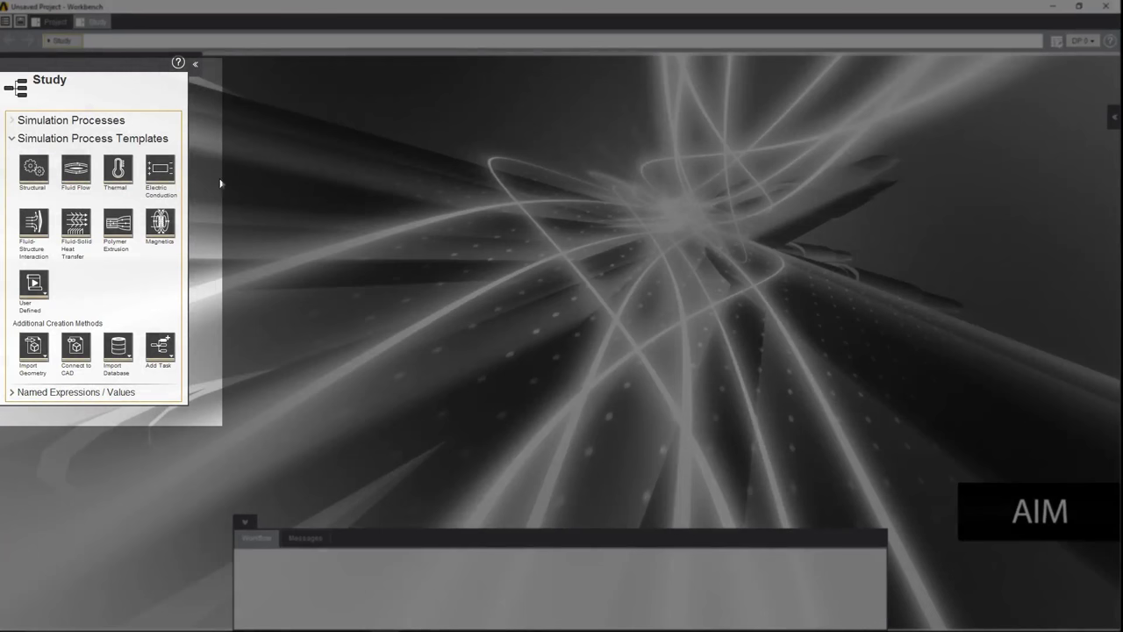
# Create a Structural-template simulation process with Thermal added as additional physics
pyautogui.click(35, 174)
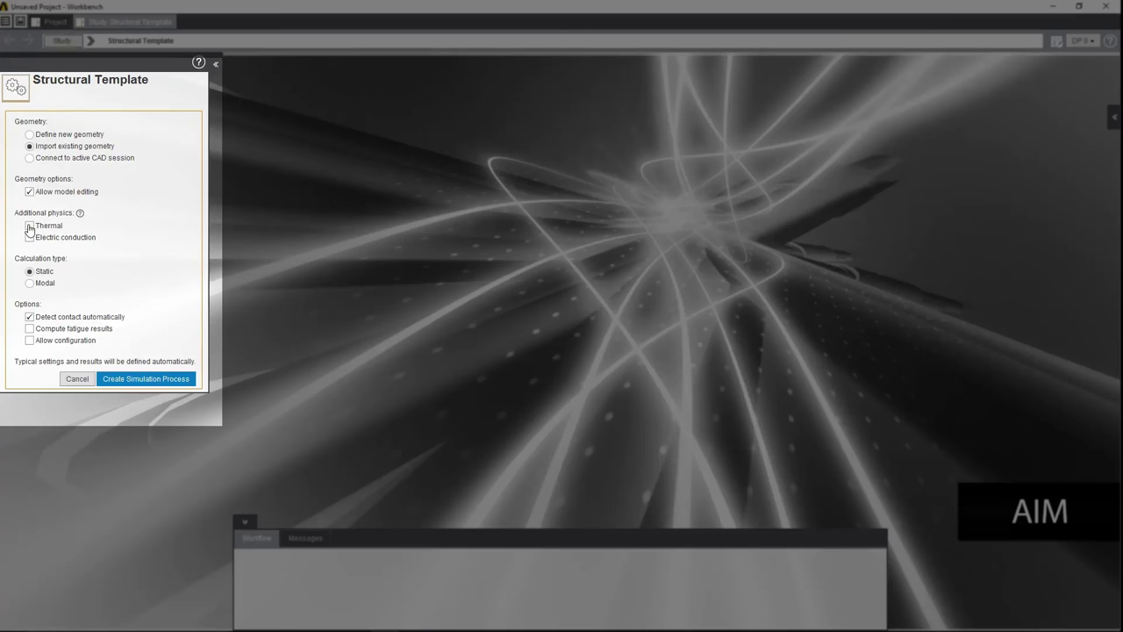
pyautogui.click(141, 378)
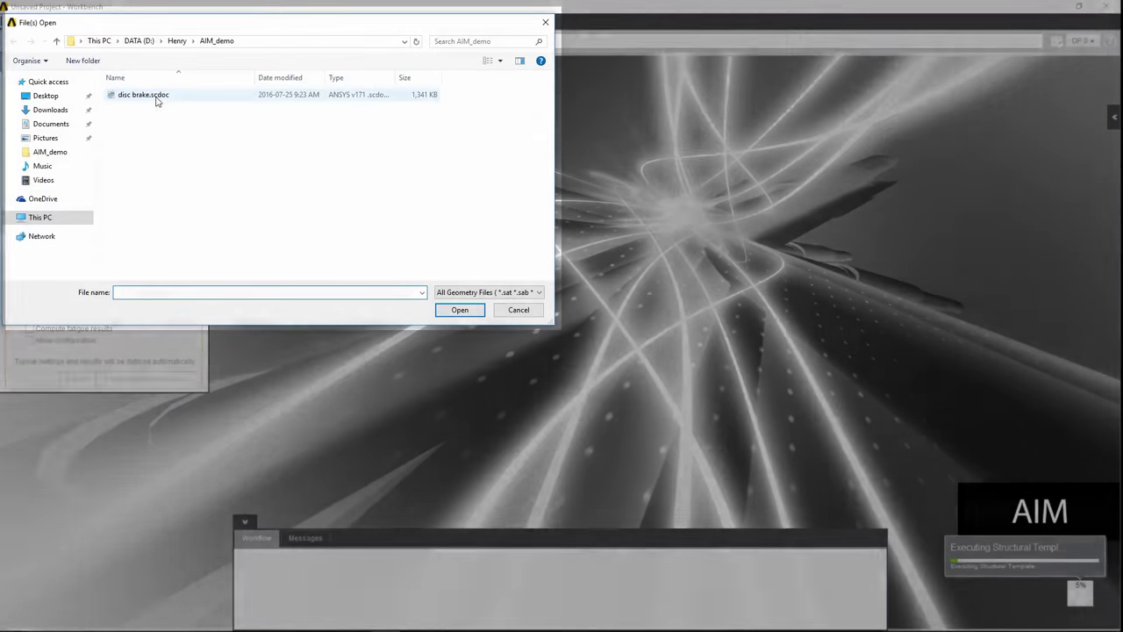
# Load disc brake.scdoc as the geometry, then orbit the disc and pick rim faces
pyautogui.click(156, 99)
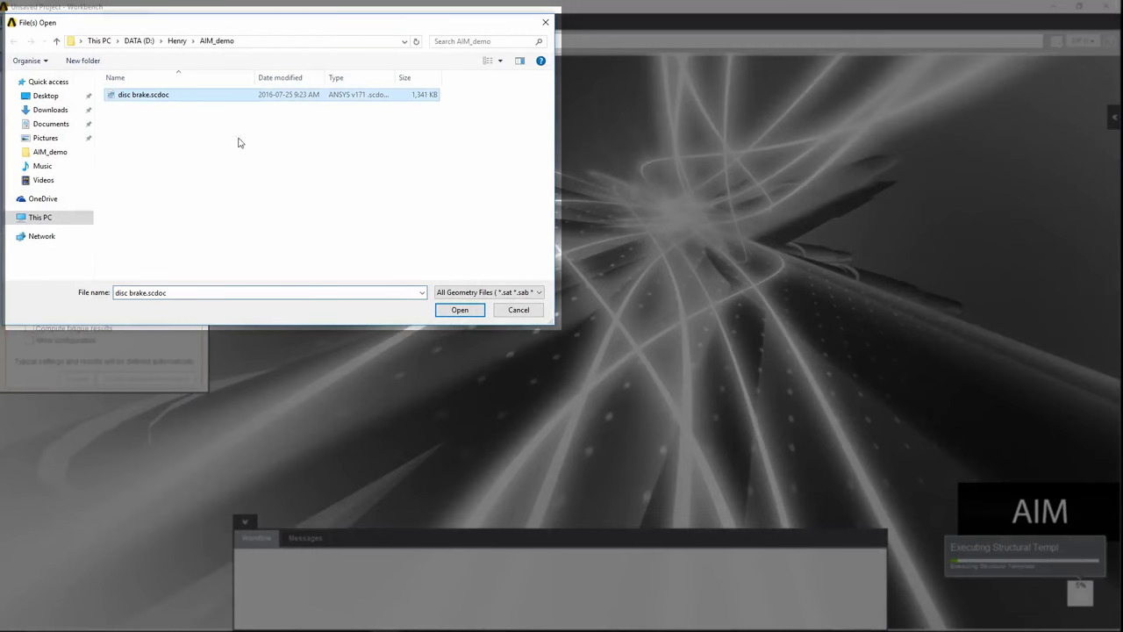
pyautogui.click(459, 309)
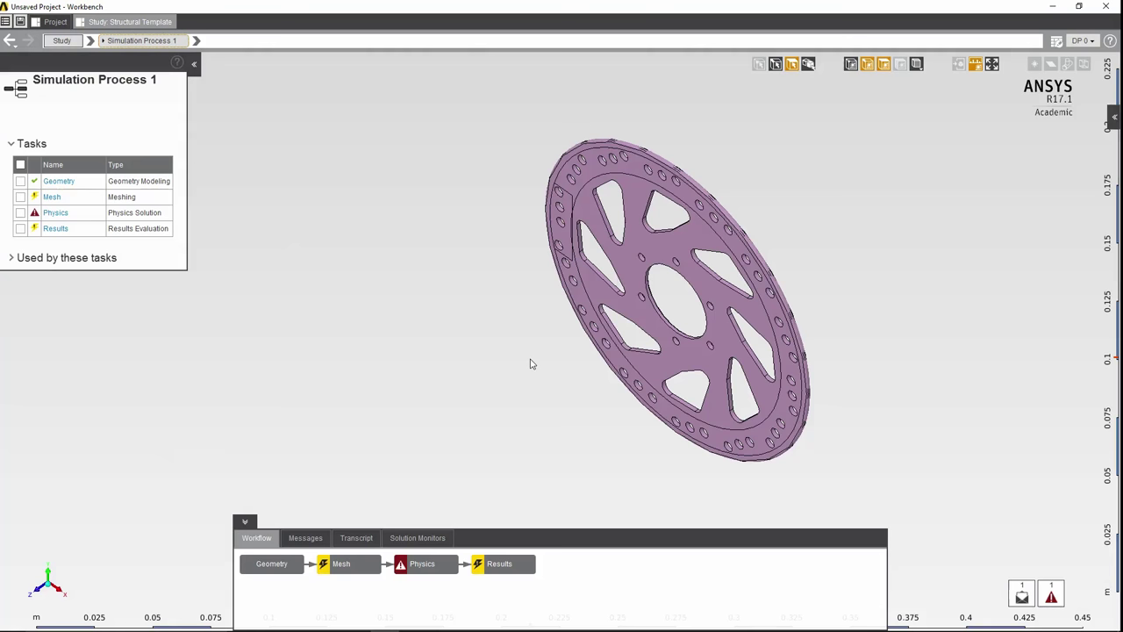
pyautogui.moveTo(533, 365); pyautogui.dragTo(555, 338, button='middle')
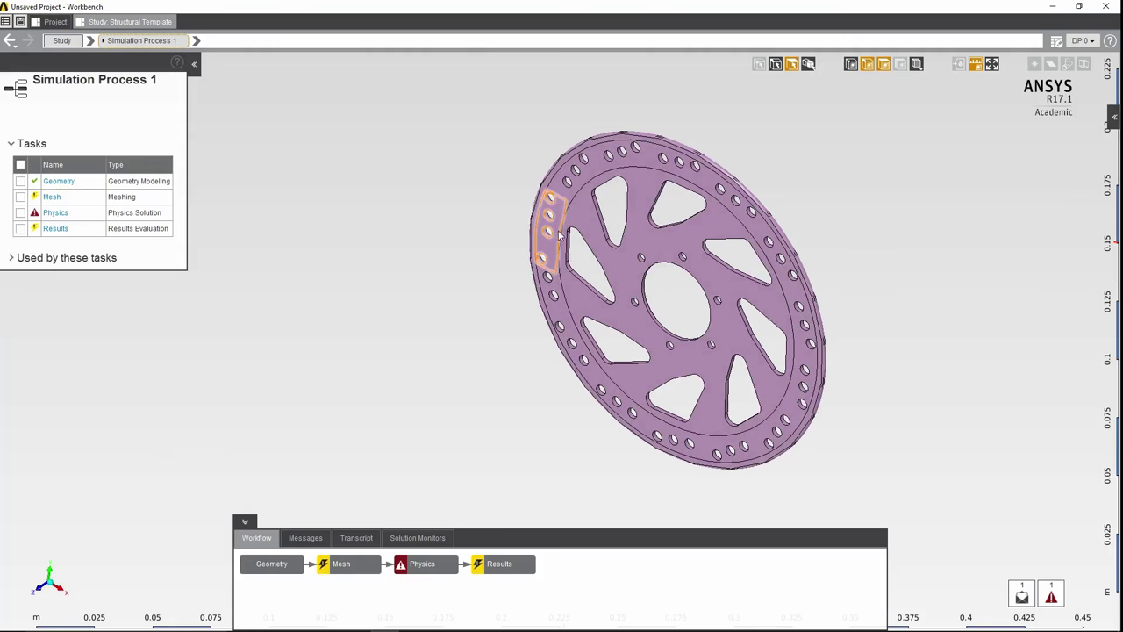
pyautogui.click(554, 228)
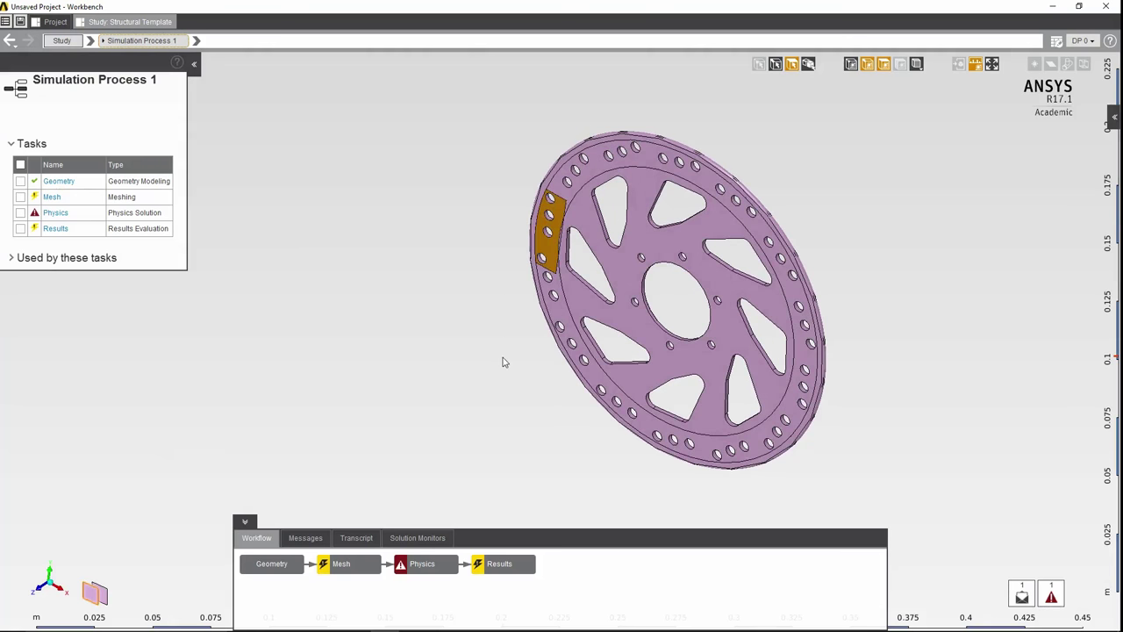
pyautogui.click(638, 164)
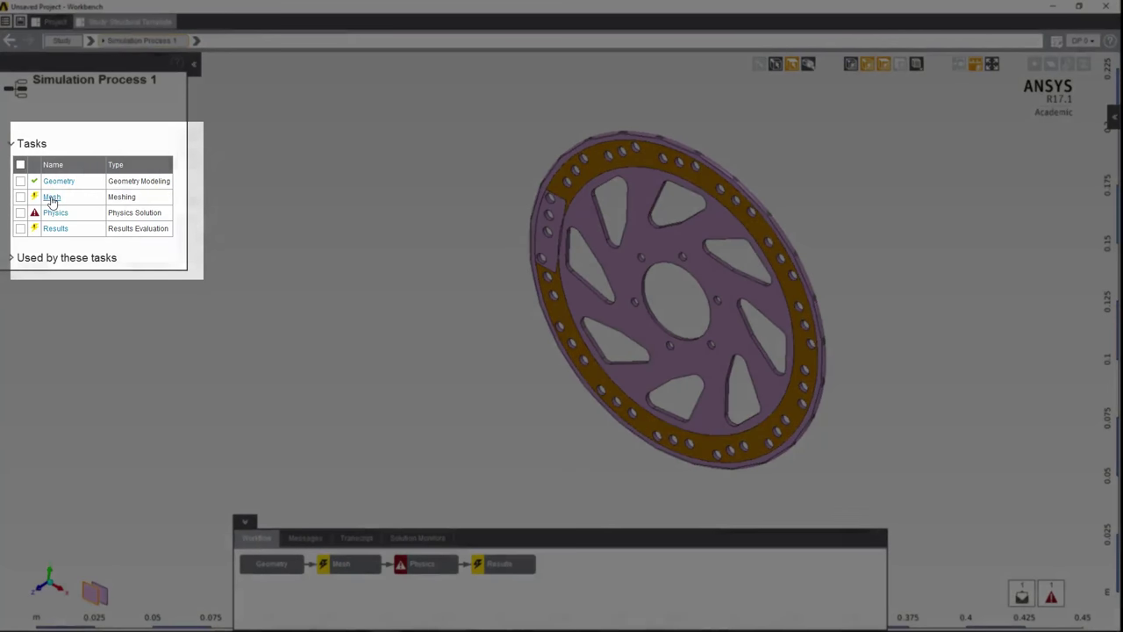
# Add a 0.003 m body sizing on the disc and check the mesh statistics
pyautogui.click(52, 197)
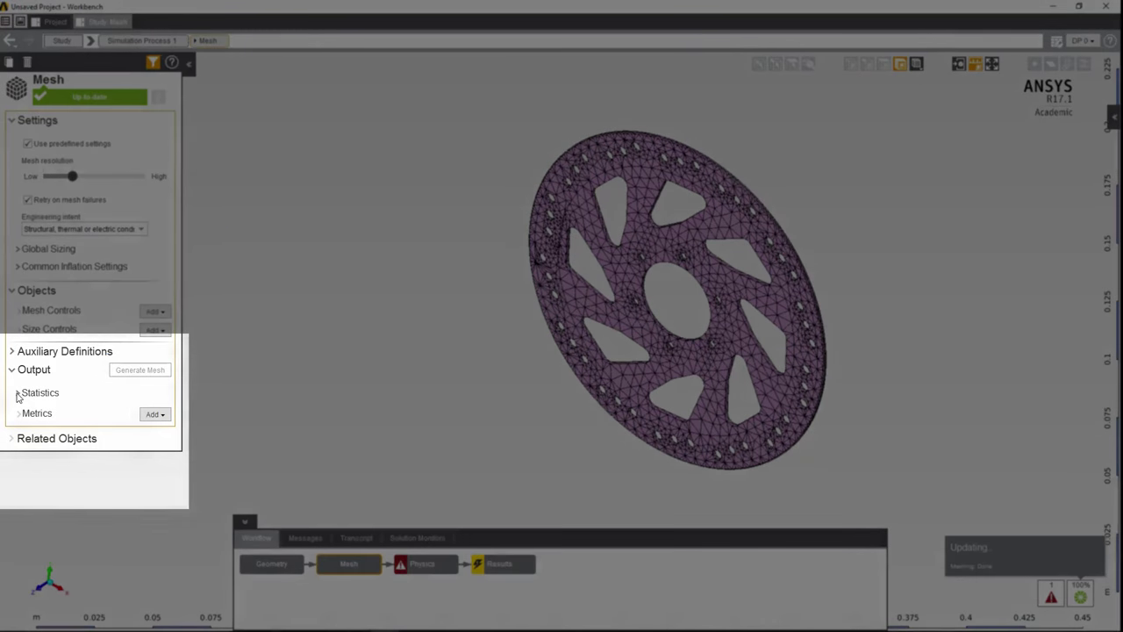
pyautogui.click(17, 394)
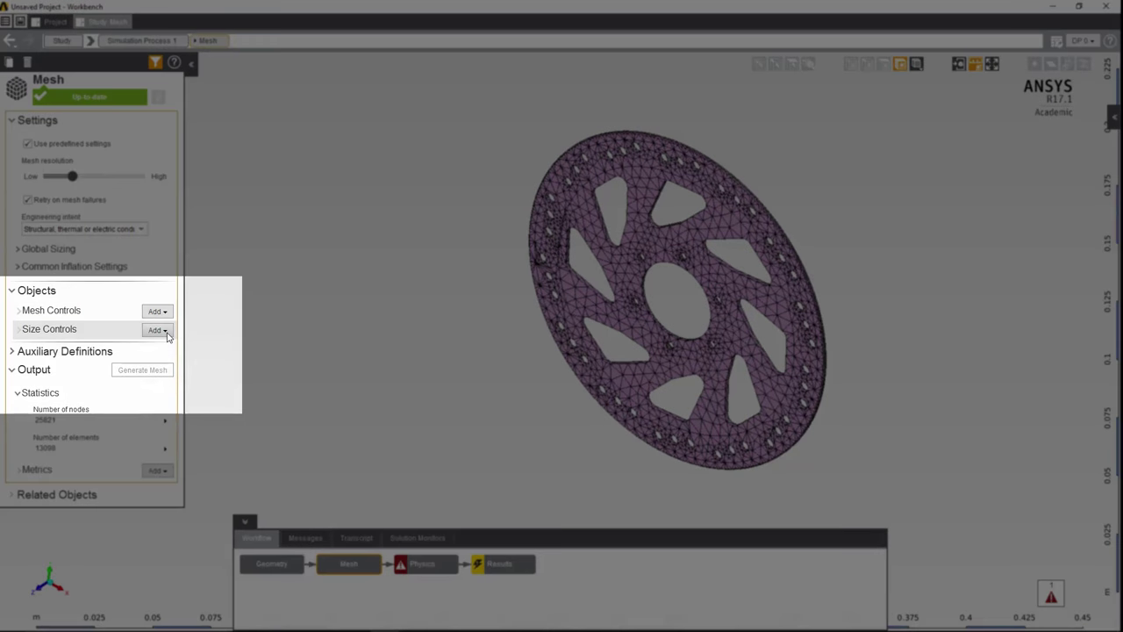
pyautogui.click(163, 330)
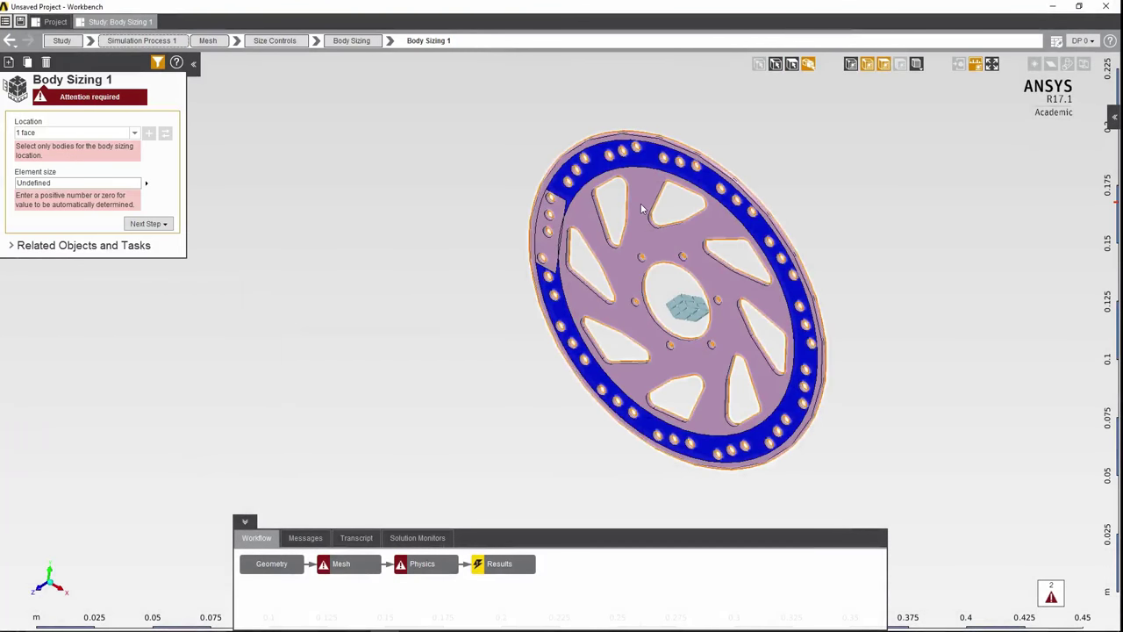
pyautogui.click(641, 209)
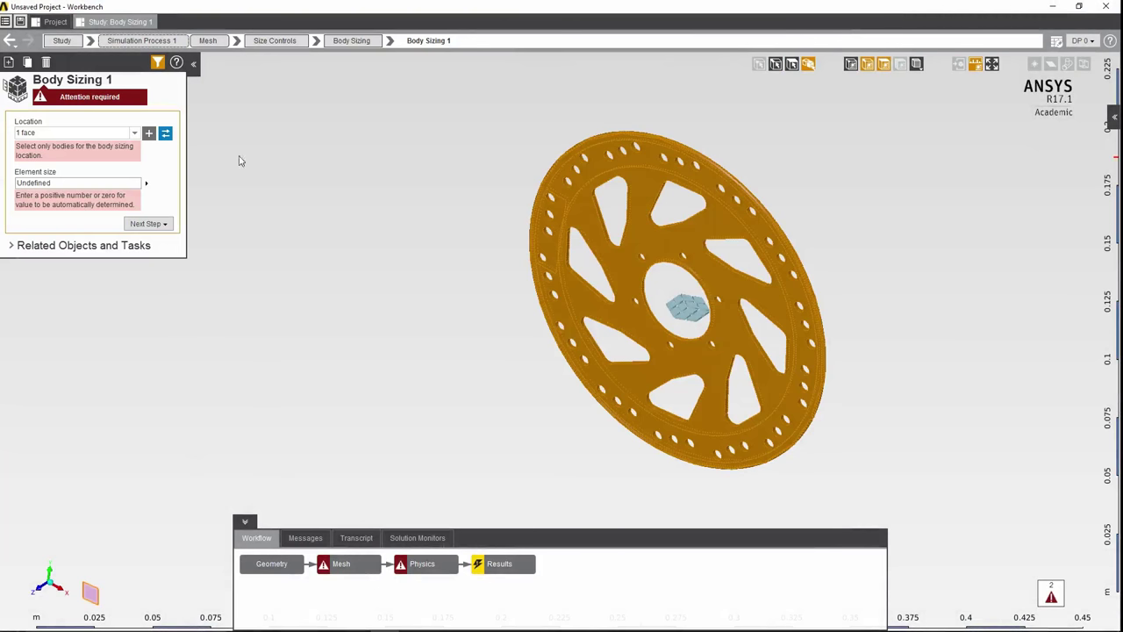
pyautogui.click(165, 134)
pyautogui.click(56, 162)
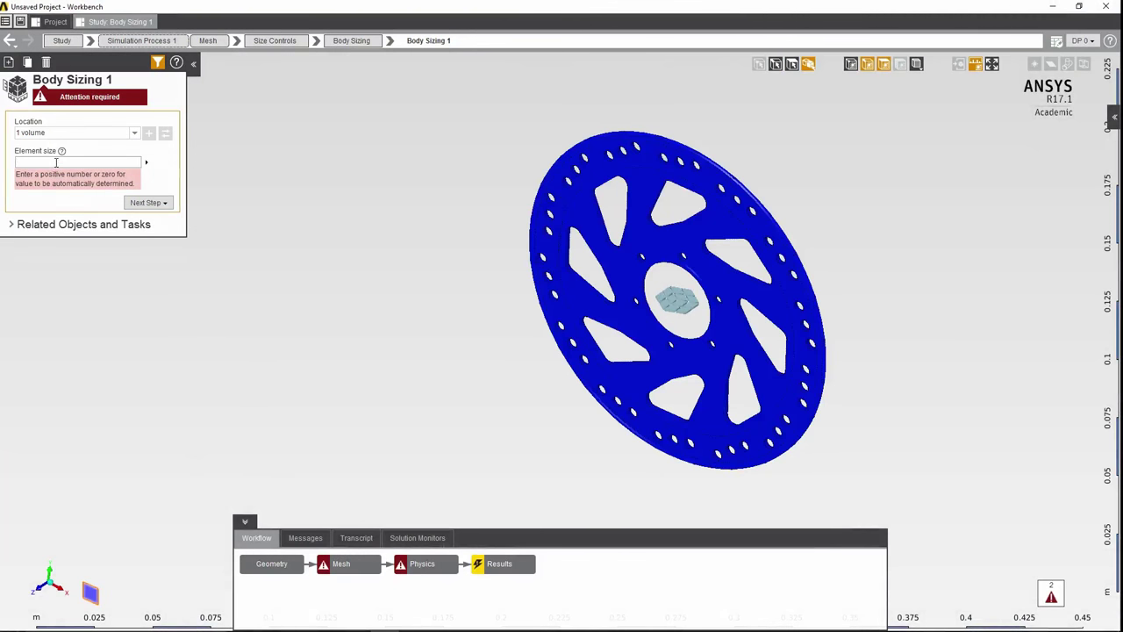
pyautogui.write('0.0')
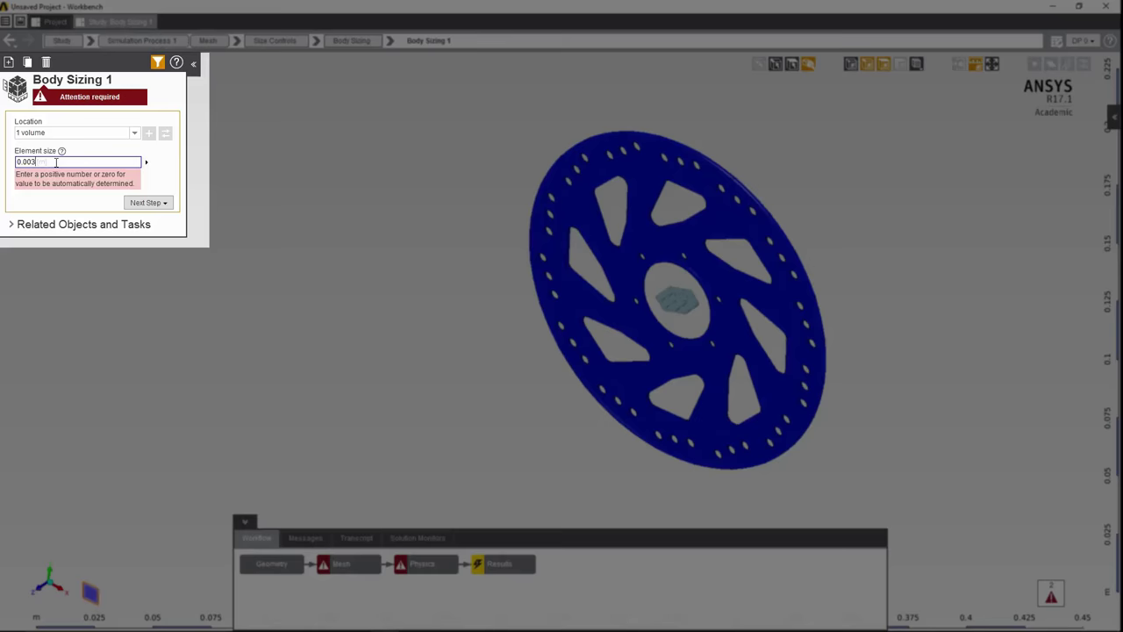
pyautogui.write('03')
pyautogui.press('Return')
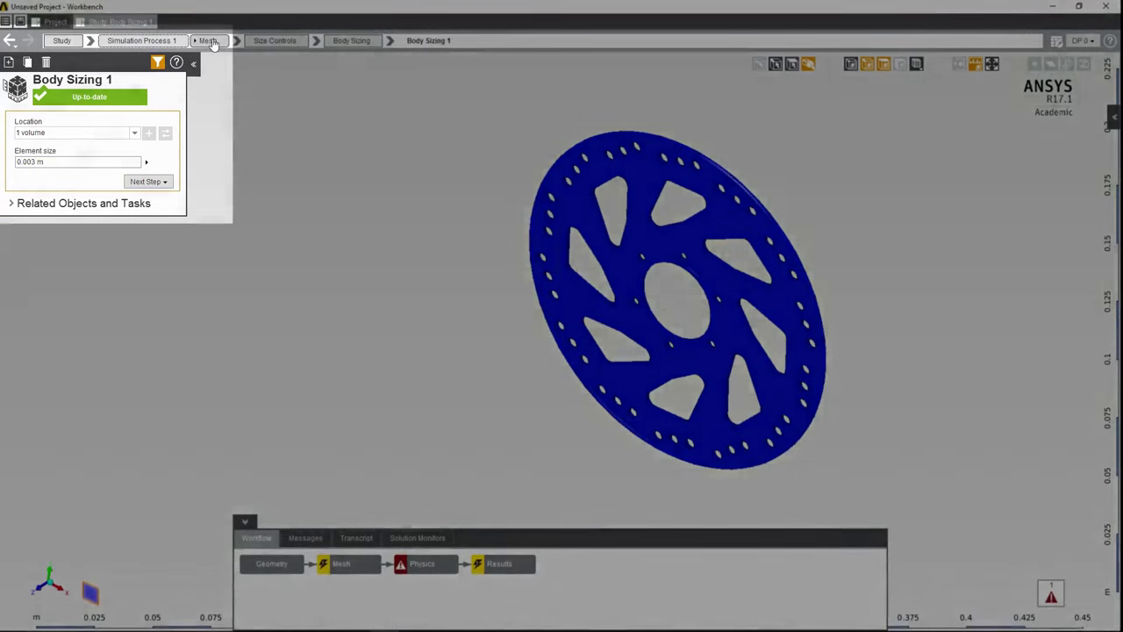
pyautogui.click(209, 41)
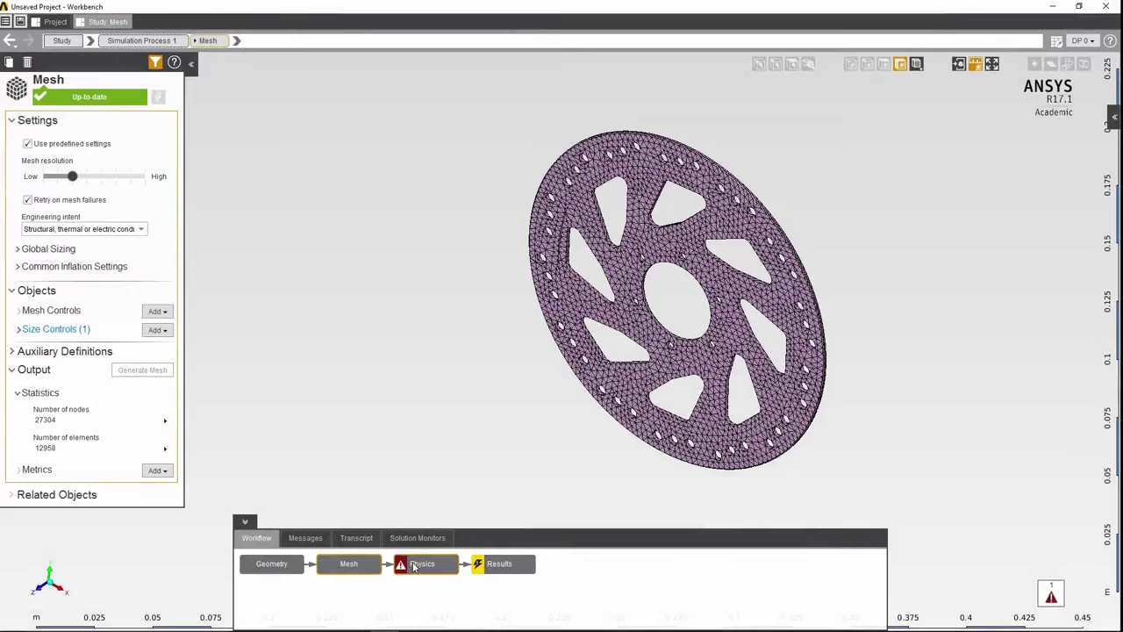
# Add a Convection condition located on the two pad-area faces of the disc
pyautogui.click(414, 567)
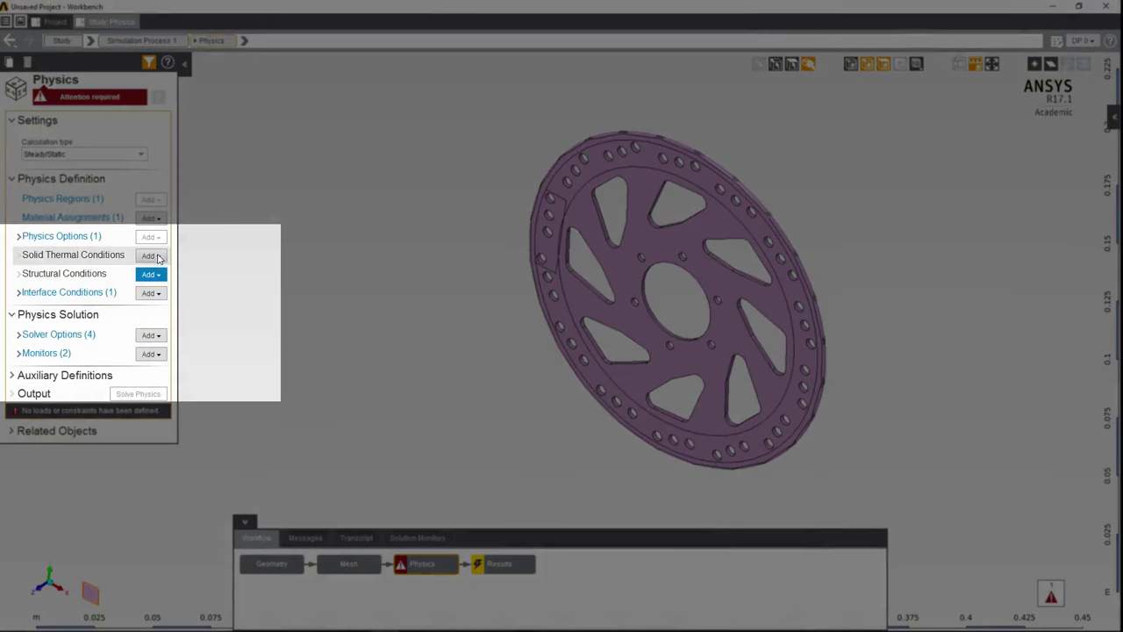
pyautogui.click(157, 255)
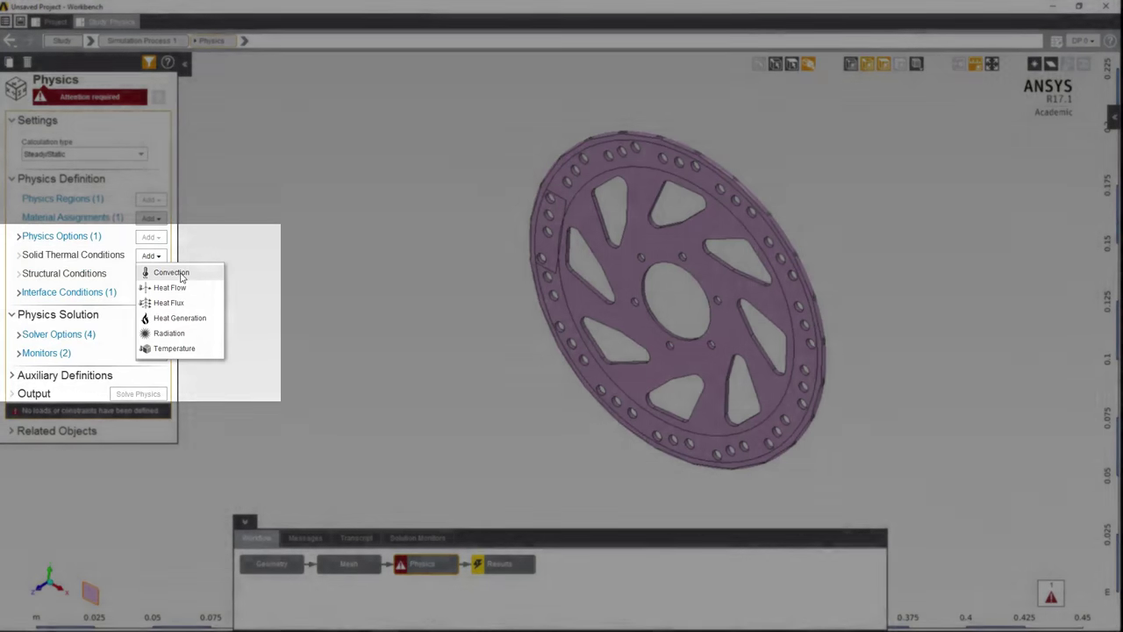
pyautogui.click(172, 273)
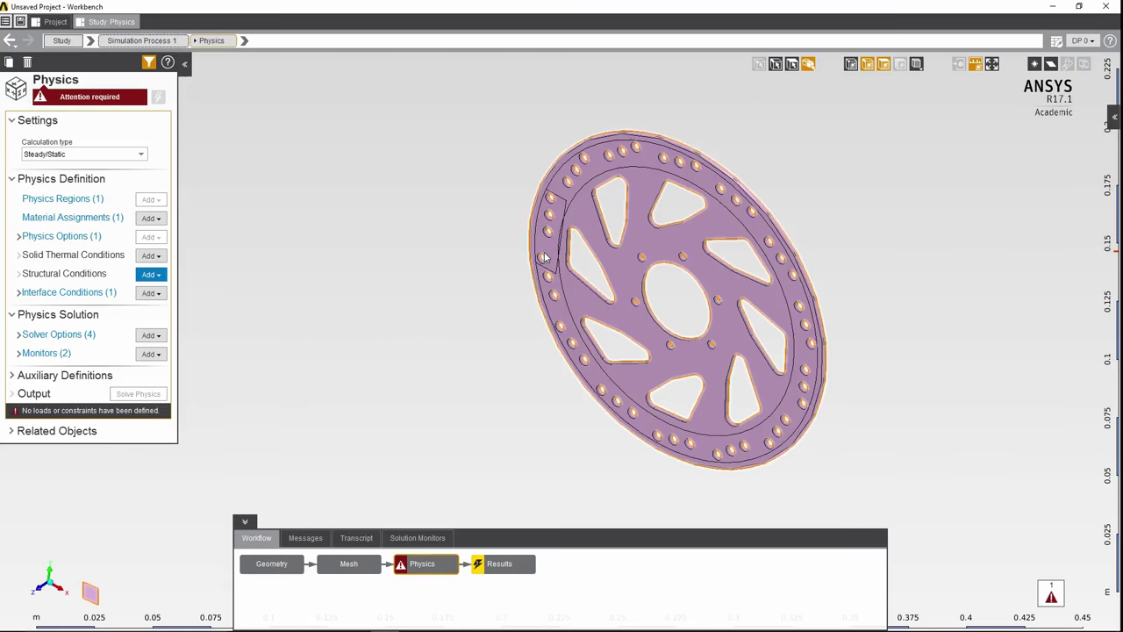
pyautogui.click(791, 65)
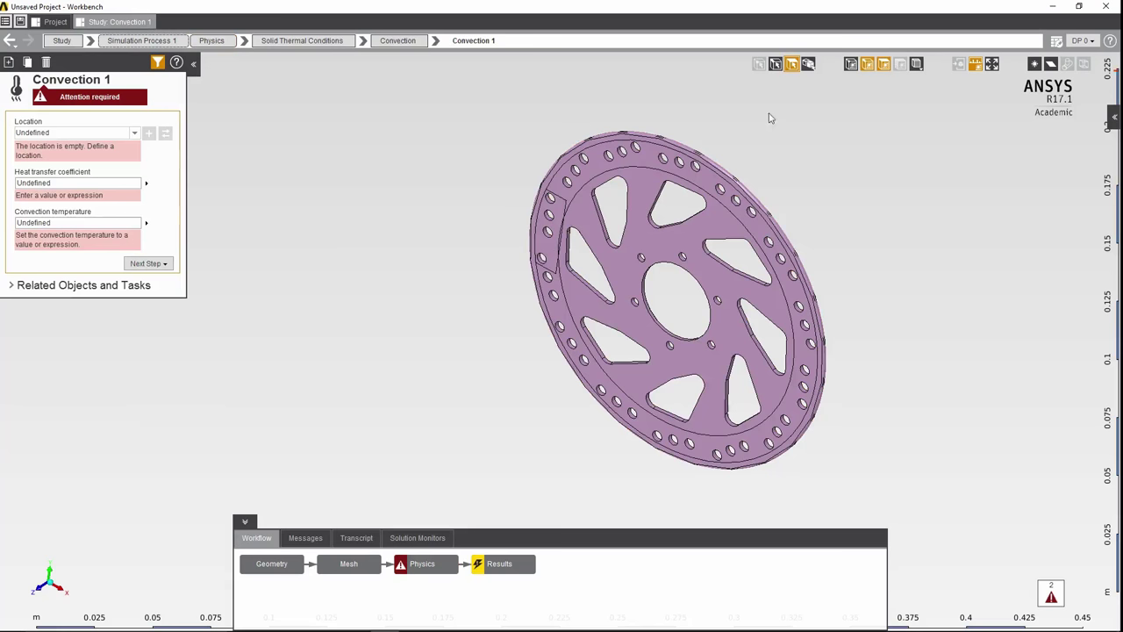
pyautogui.moveTo(556, 249); pyautogui.dragTo(841, 198, button='middle')
pyautogui.click(744, 190)
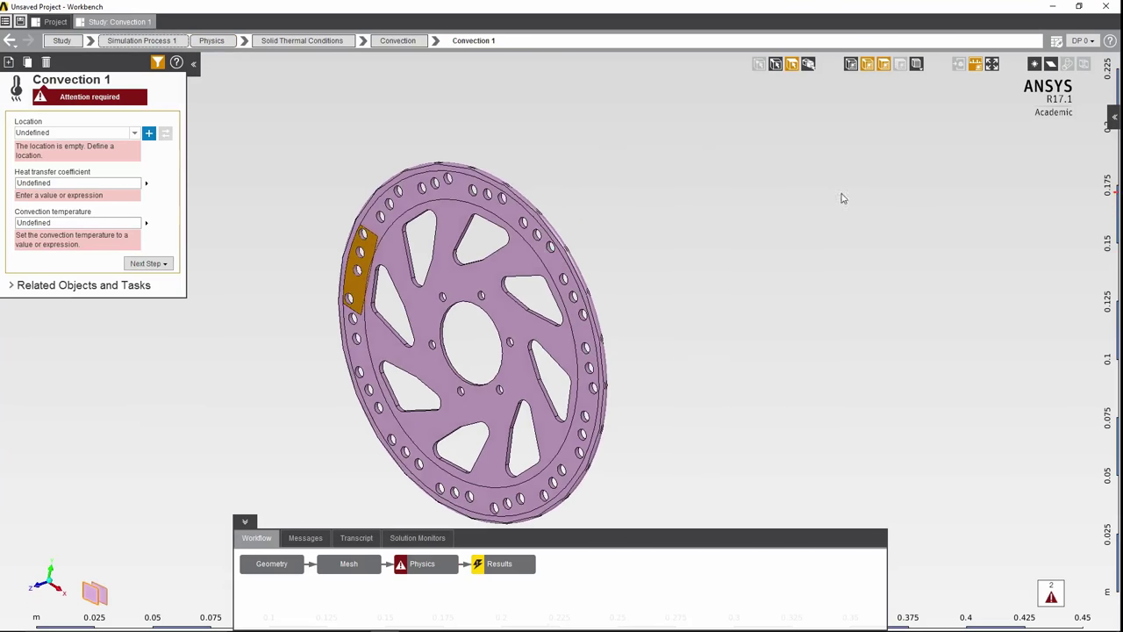
pyautogui.click(148, 132)
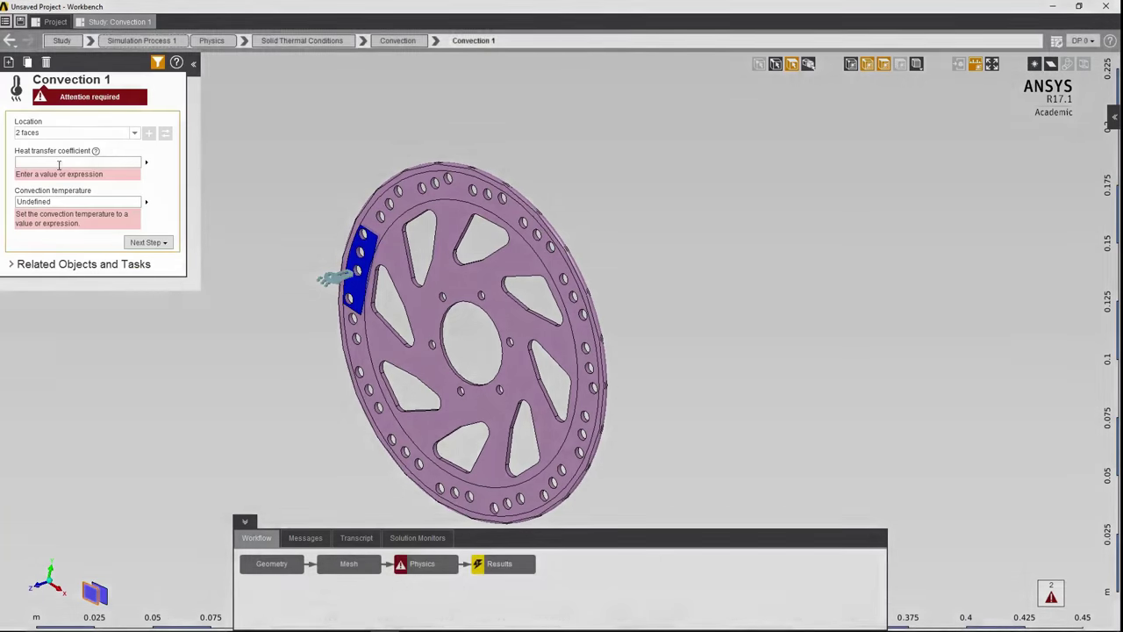
# Set the convection coefficient to 5 W m^-2 C^-1 and temperature to 50 C
pyautogui.click(57, 162)
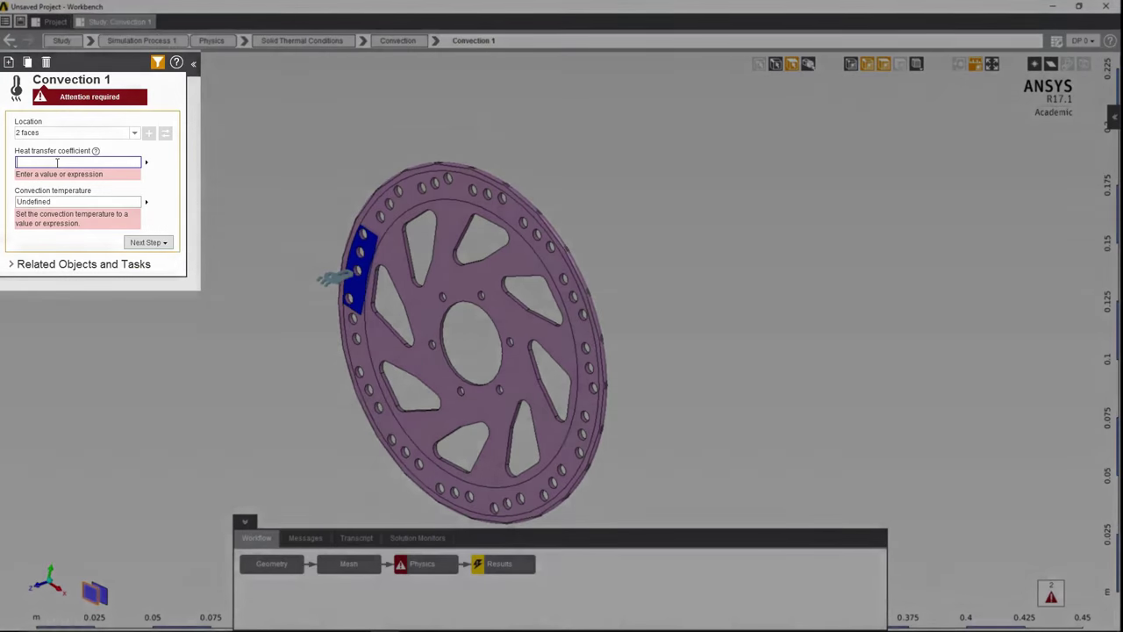
pyautogui.write('5')
pyautogui.press('Return')
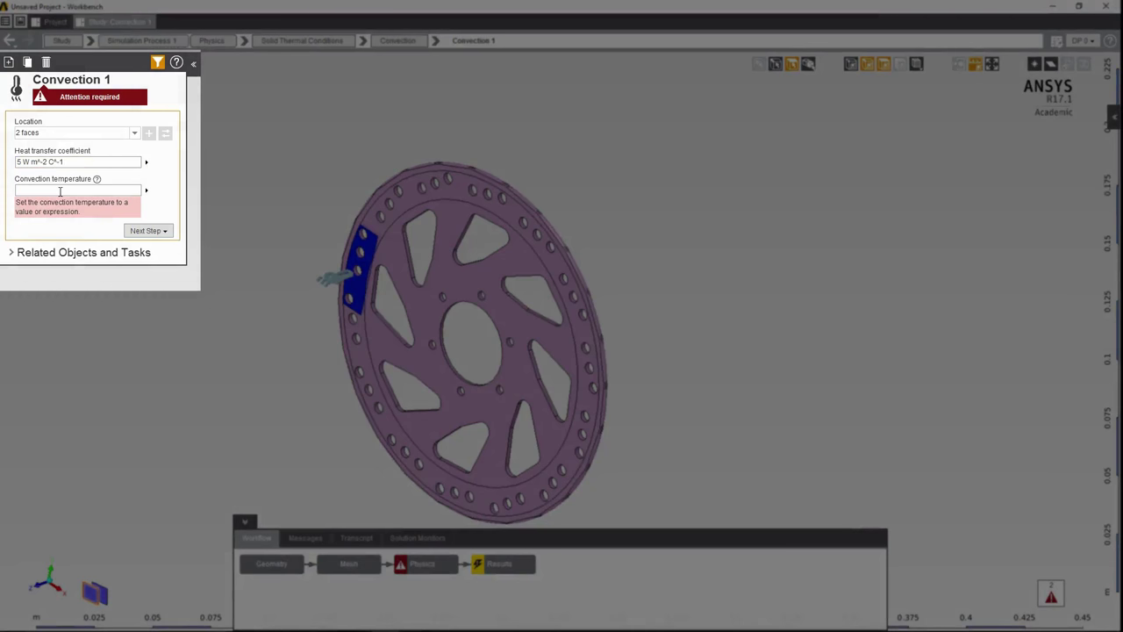
pyautogui.click(60, 192)
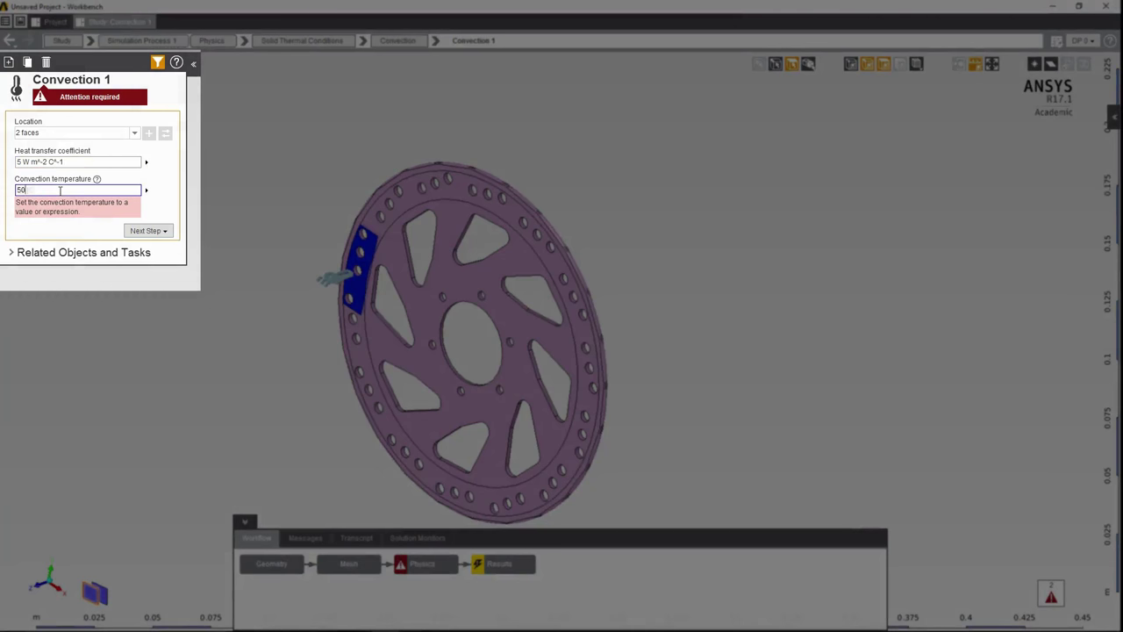
pyautogui.write('50')
pyautogui.press('Return')
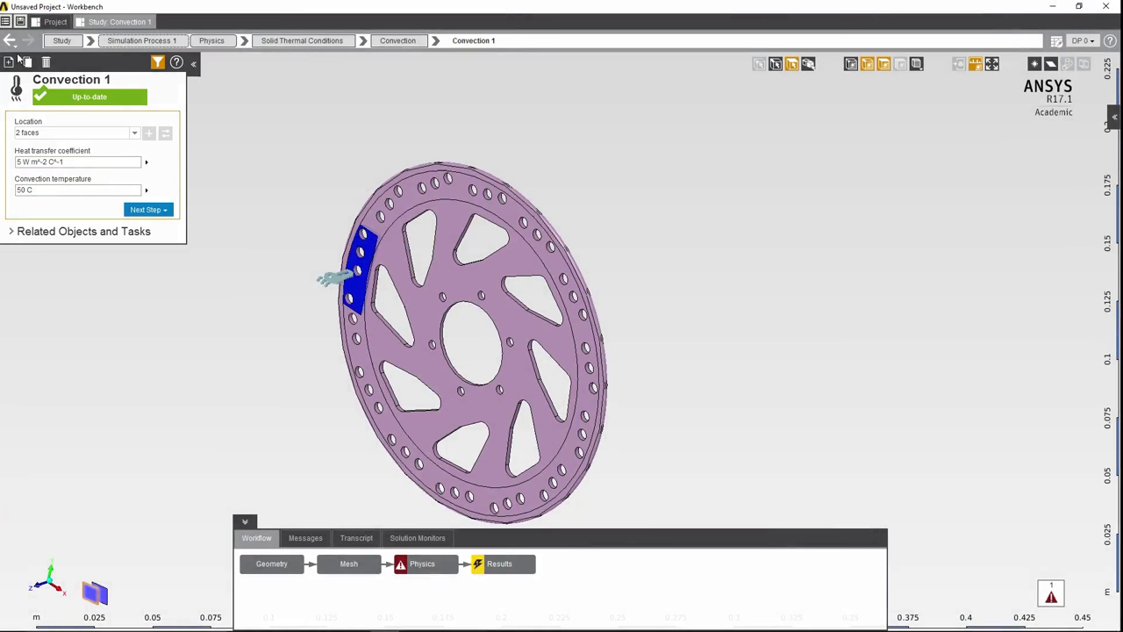
# Add Convection 2 located on 119 faces of the disc
pyautogui.click(8, 61)
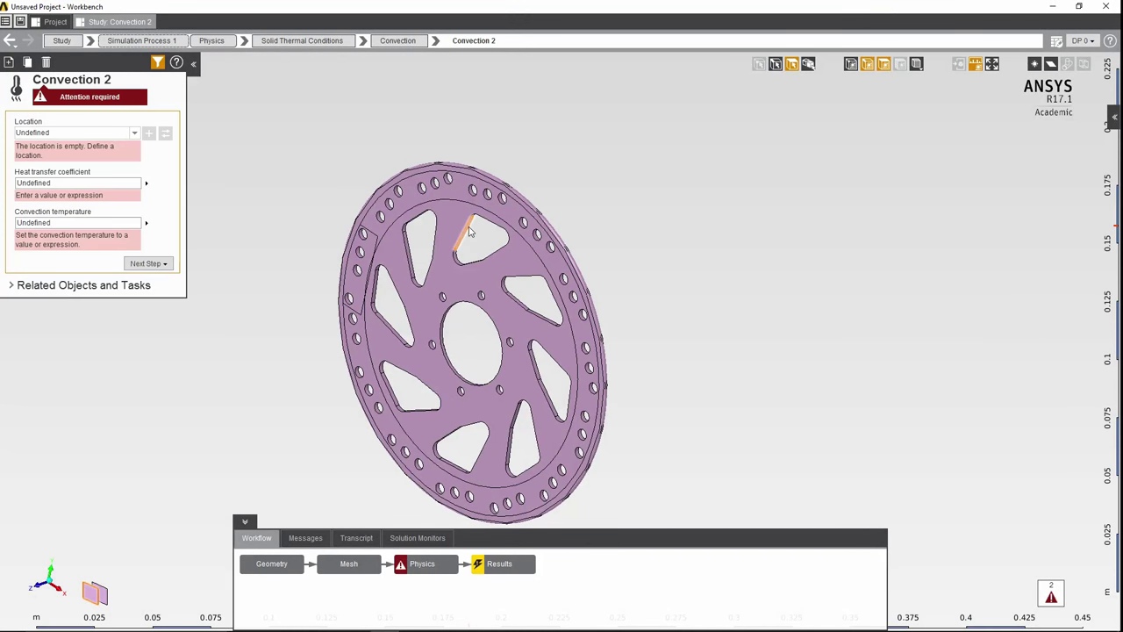
pyautogui.rightClick(296, 181)
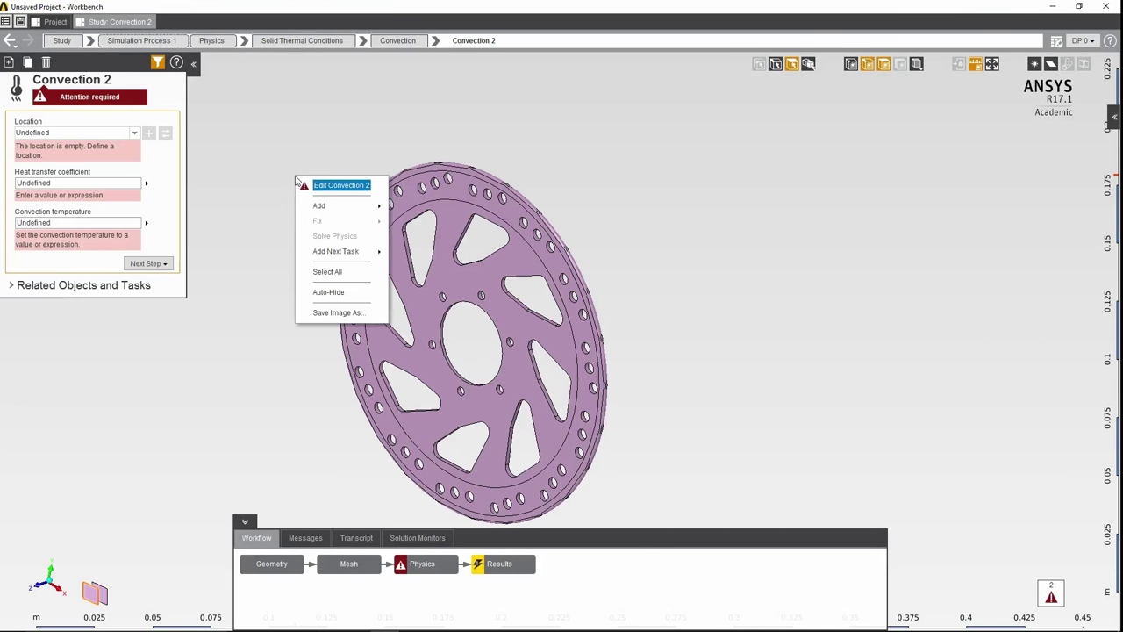
pyautogui.click(340, 270)
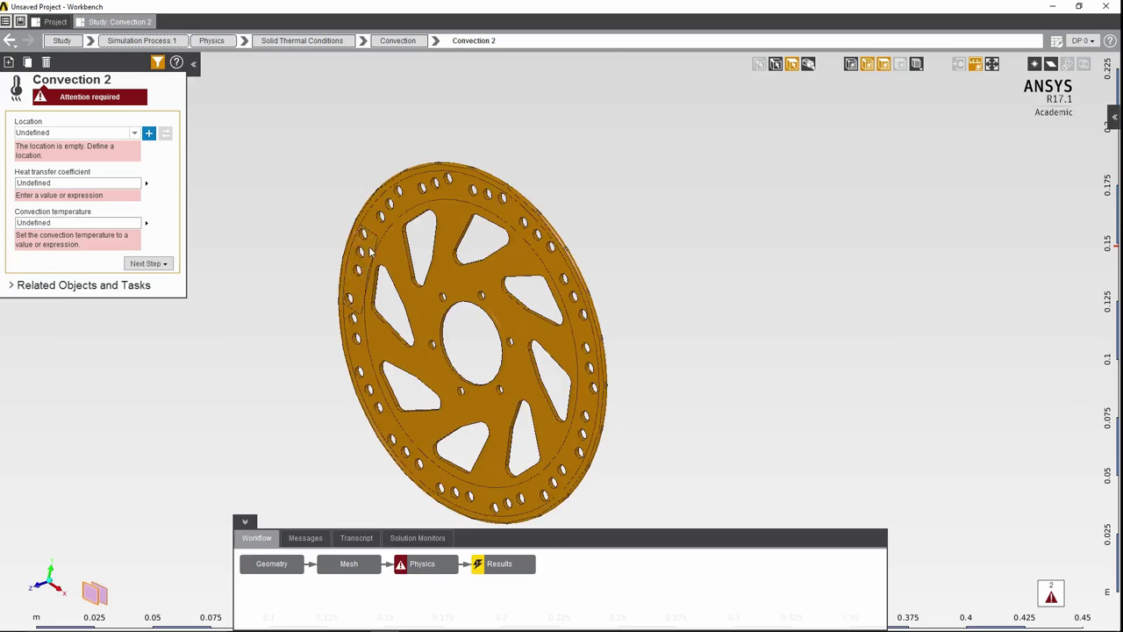
pyautogui.moveTo(624, 248); pyautogui.dragTo(383, 288, button='middle')
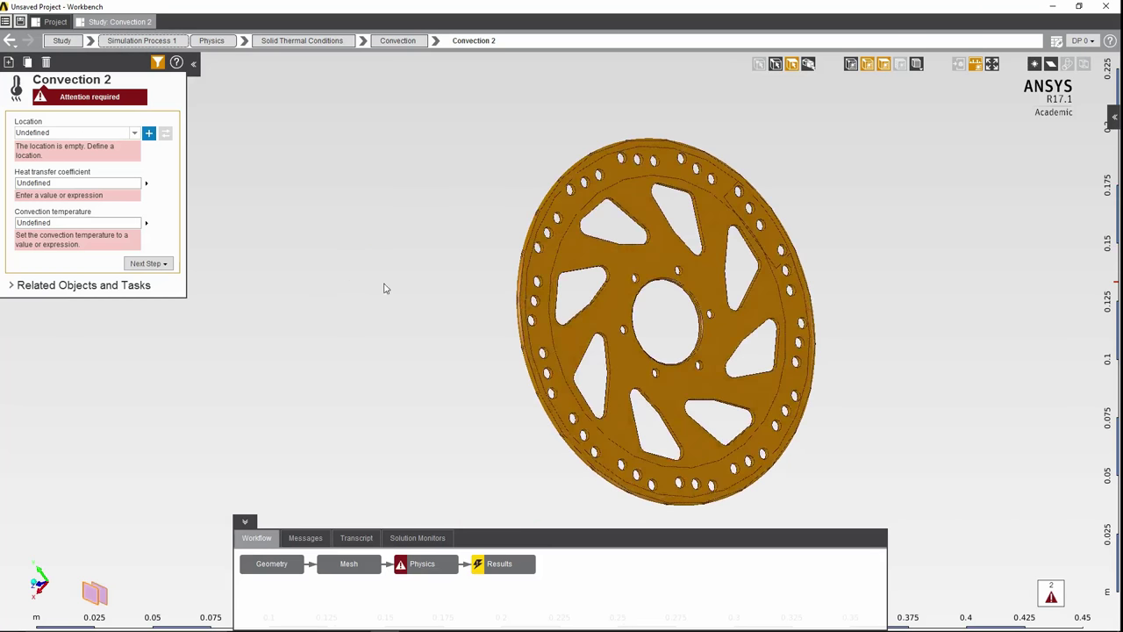
pyautogui.click(744, 208)
pyautogui.moveTo(729, 219); pyautogui.dragTo(430, 243, button='middle')
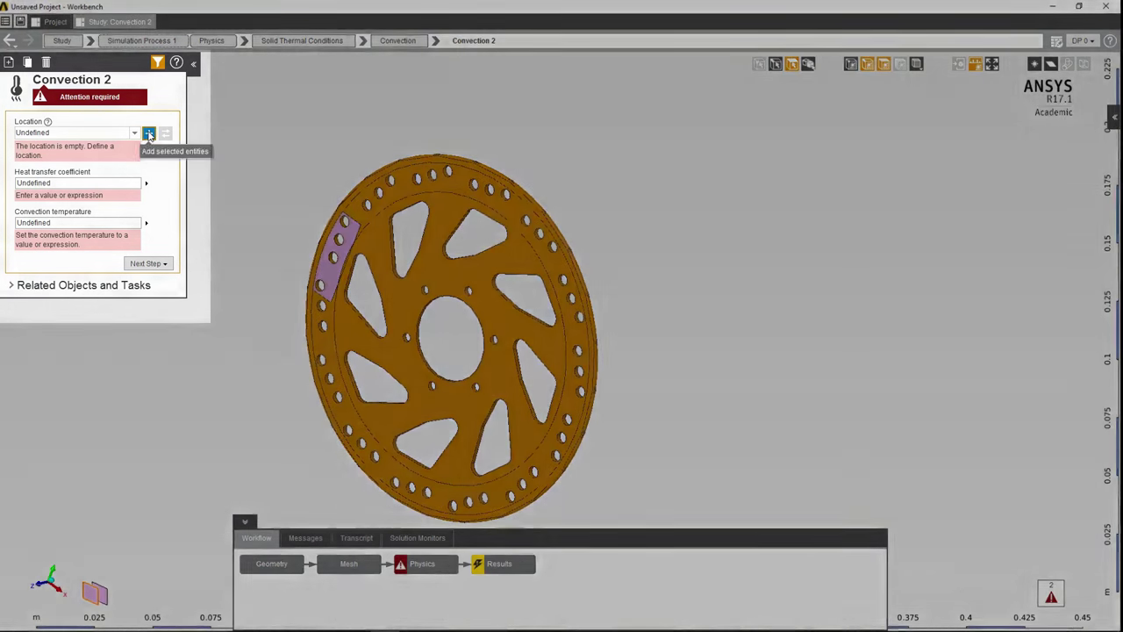
pyautogui.click(148, 135)
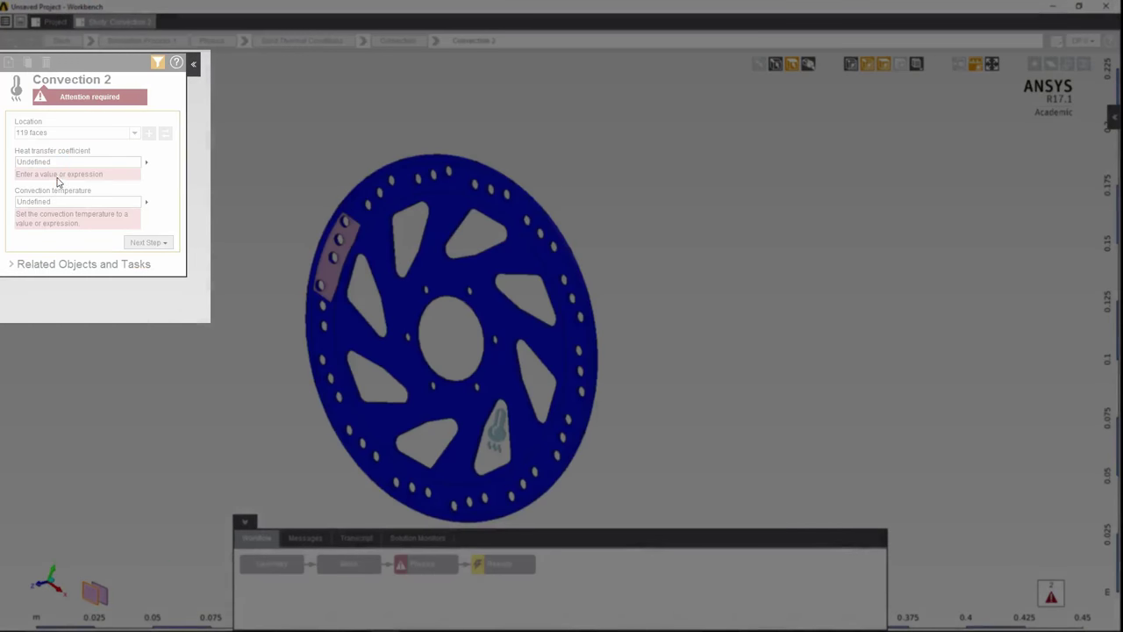
# Give Convection 2 a 10 W m^-2 C^-1 coefficient and 30 C temperature
pyautogui.click(55, 163)
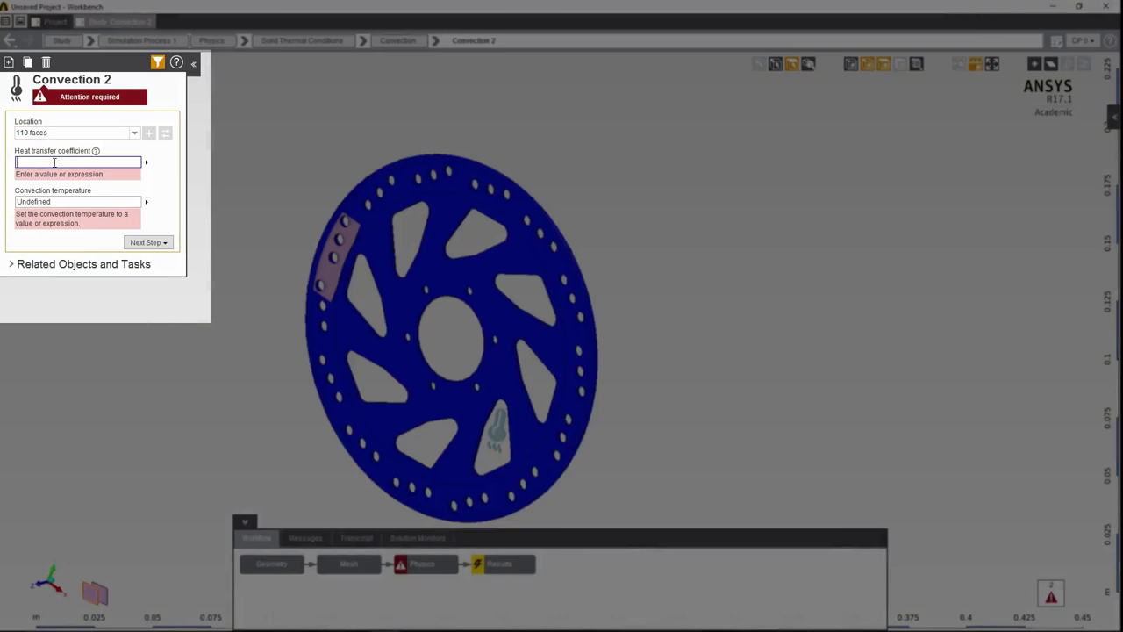
pyautogui.write('10')
pyautogui.press('Return')
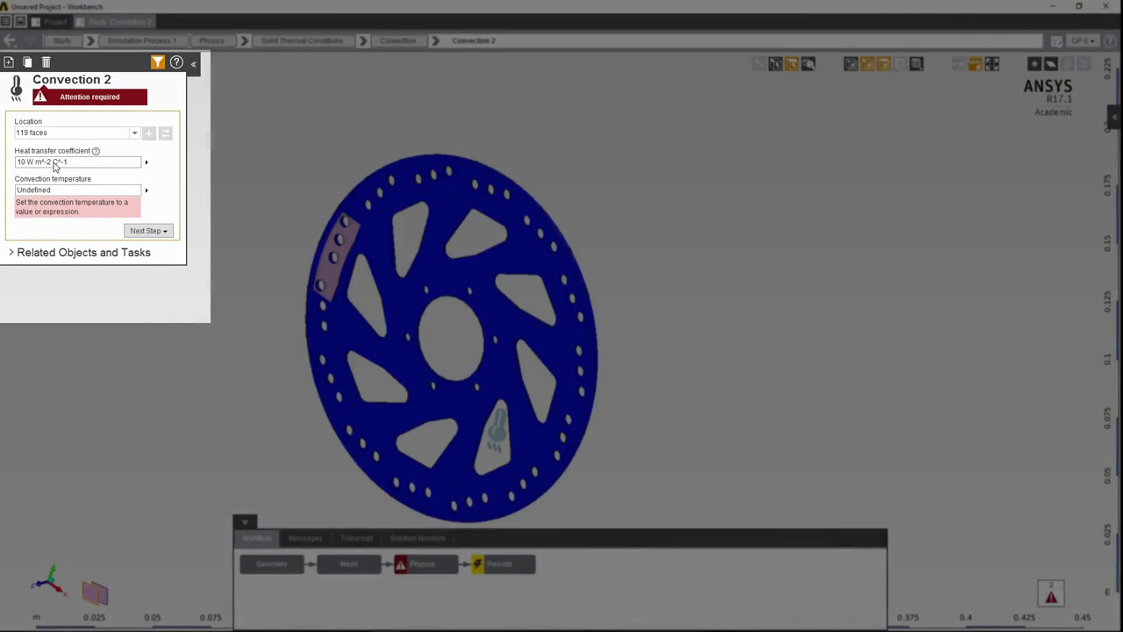
pyautogui.click(59, 191)
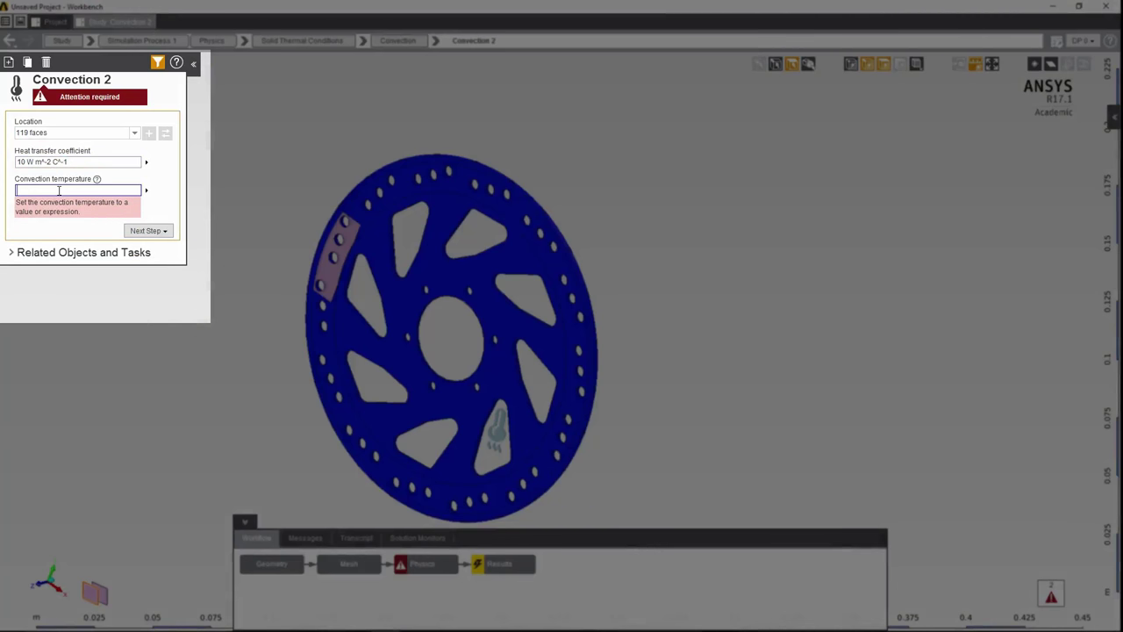
pyautogui.write('30 C')
pyautogui.press('Return')
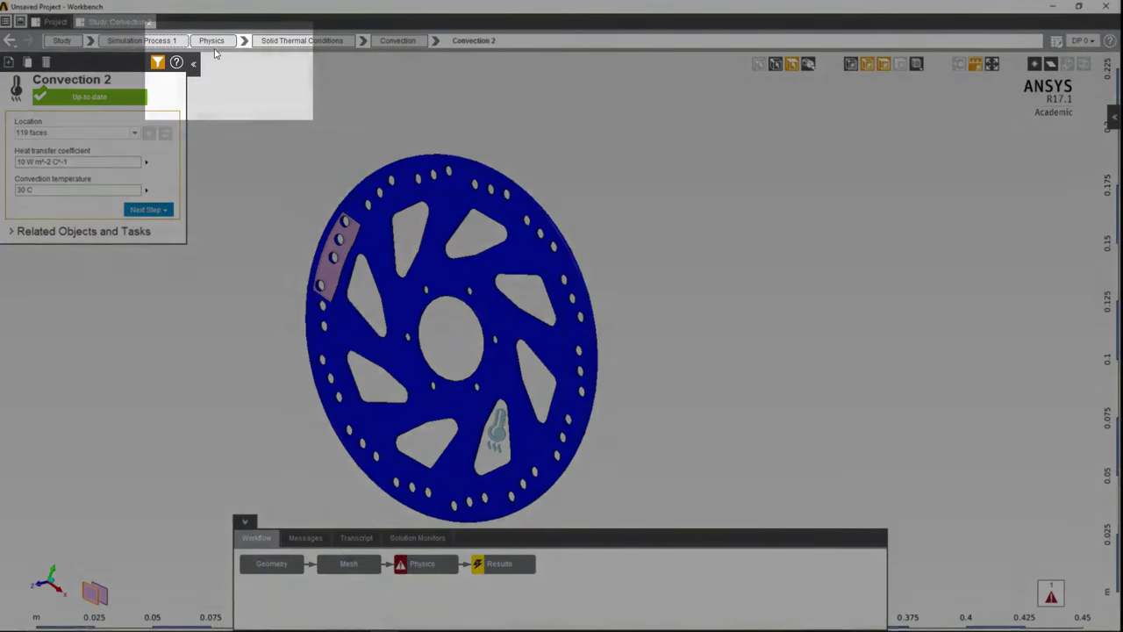
pyautogui.click(216, 53)
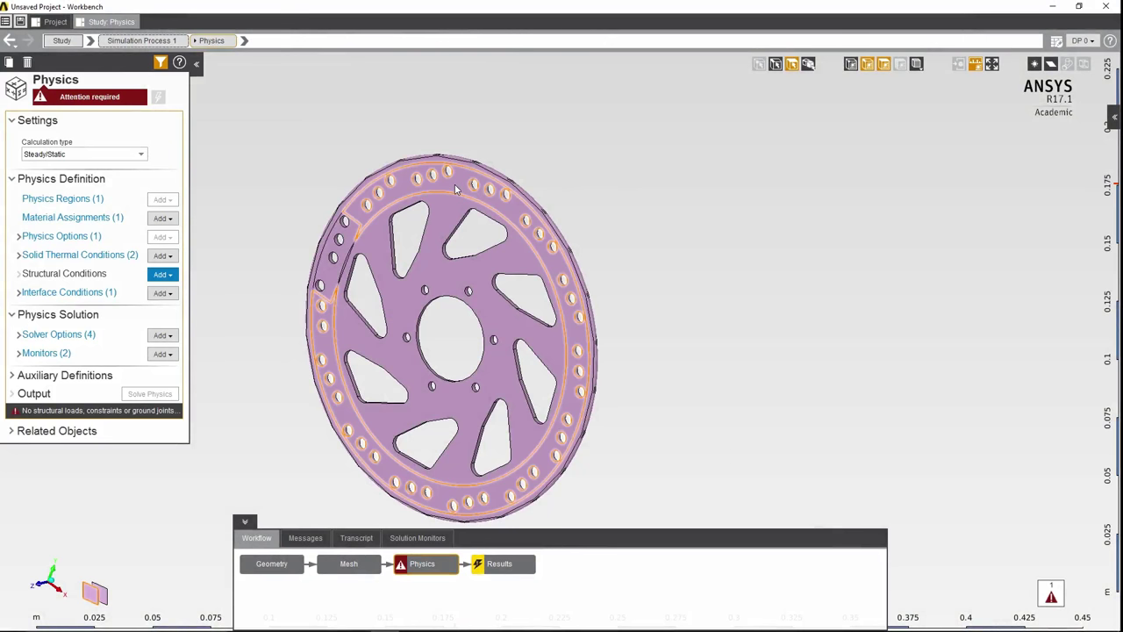
# Add Heat Flux 1 of 10 W m^-2 on the four outer braking ring faces
pyautogui.click(162, 256)
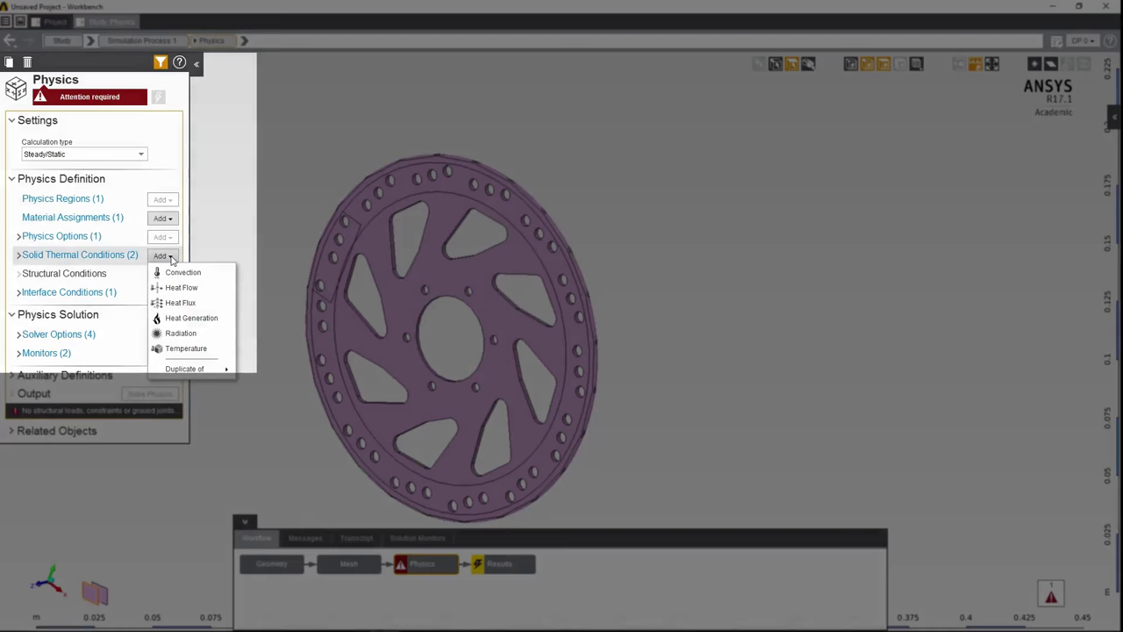
pyautogui.click(192, 303)
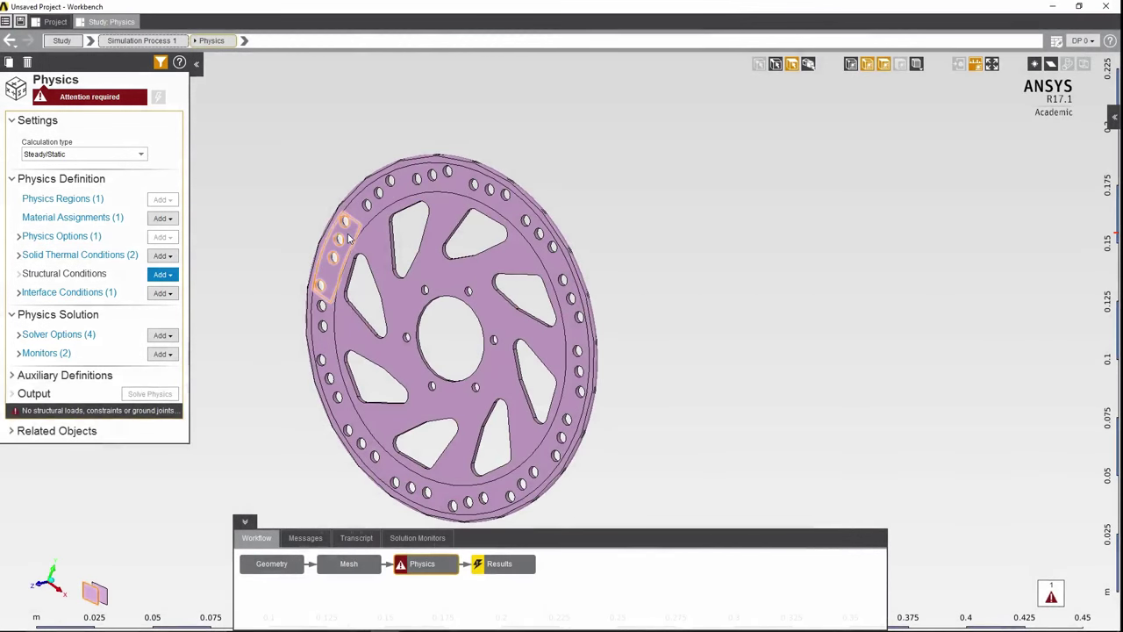
pyautogui.click(323, 326)
pyautogui.moveTo(640, 217); pyautogui.dragTo(351, 258, button='middle')
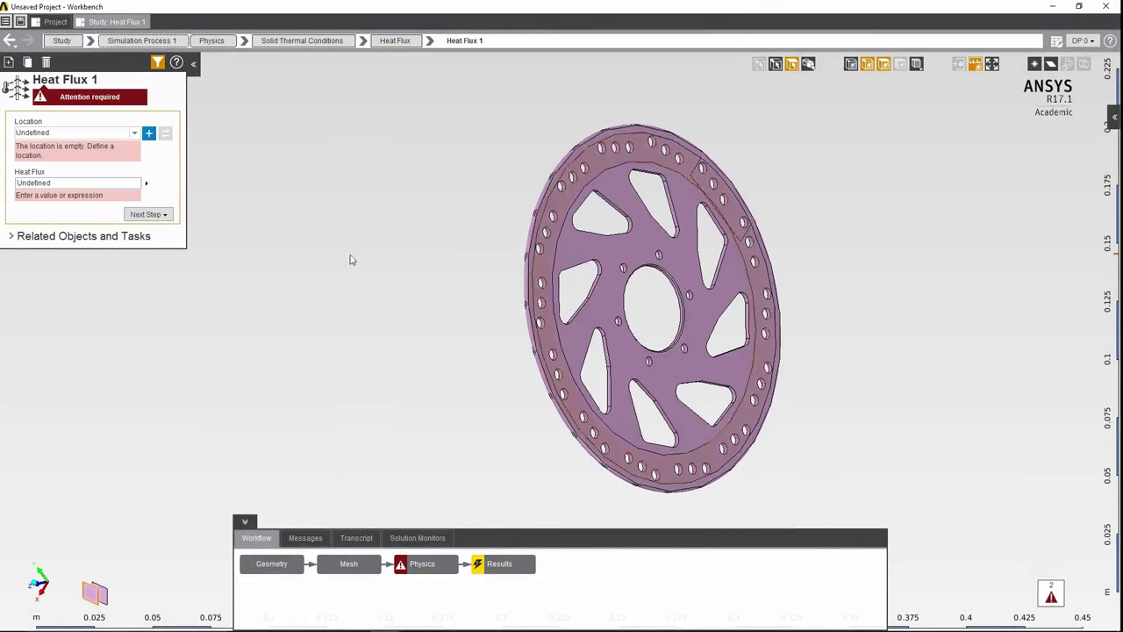
pyautogui.click(595, 171)
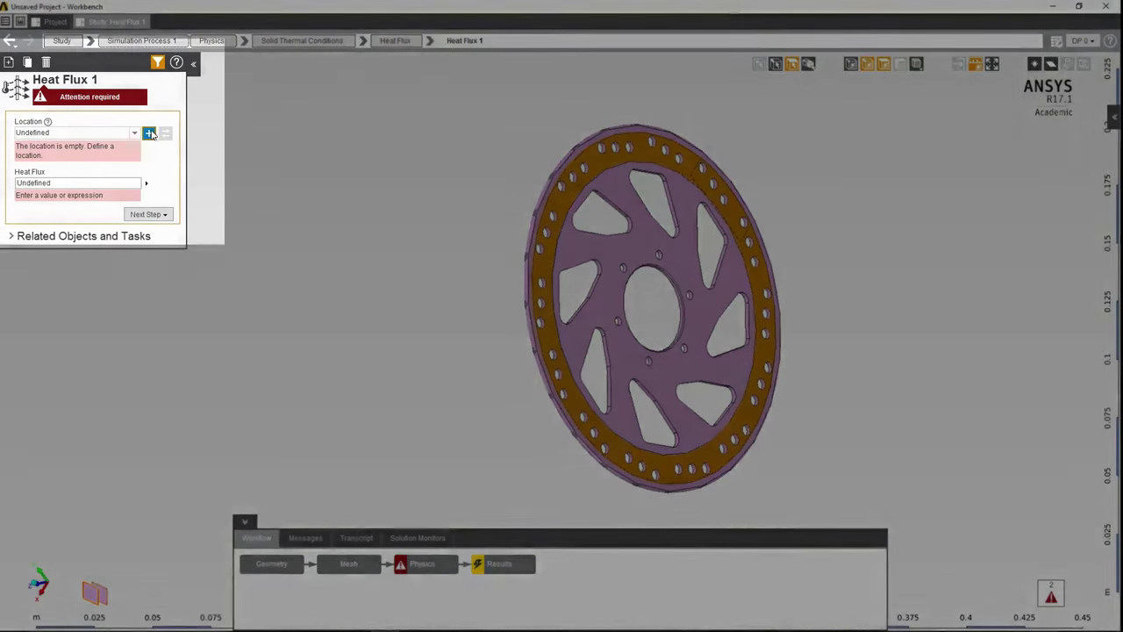
pyautogui.click(148, 133)
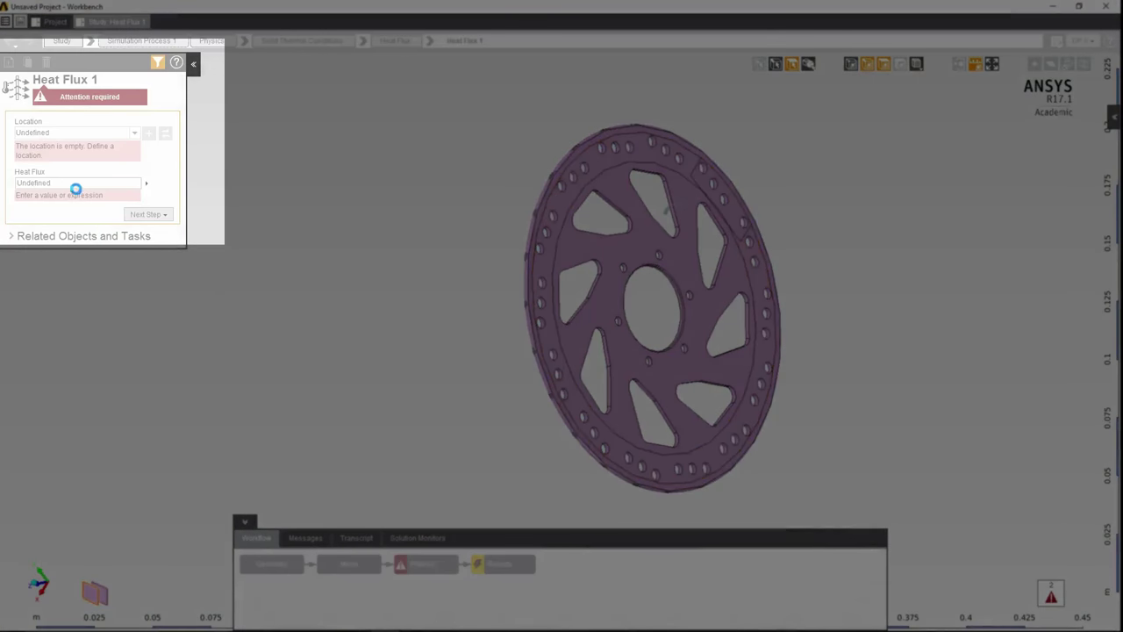
pyautogui.click(54, 162)
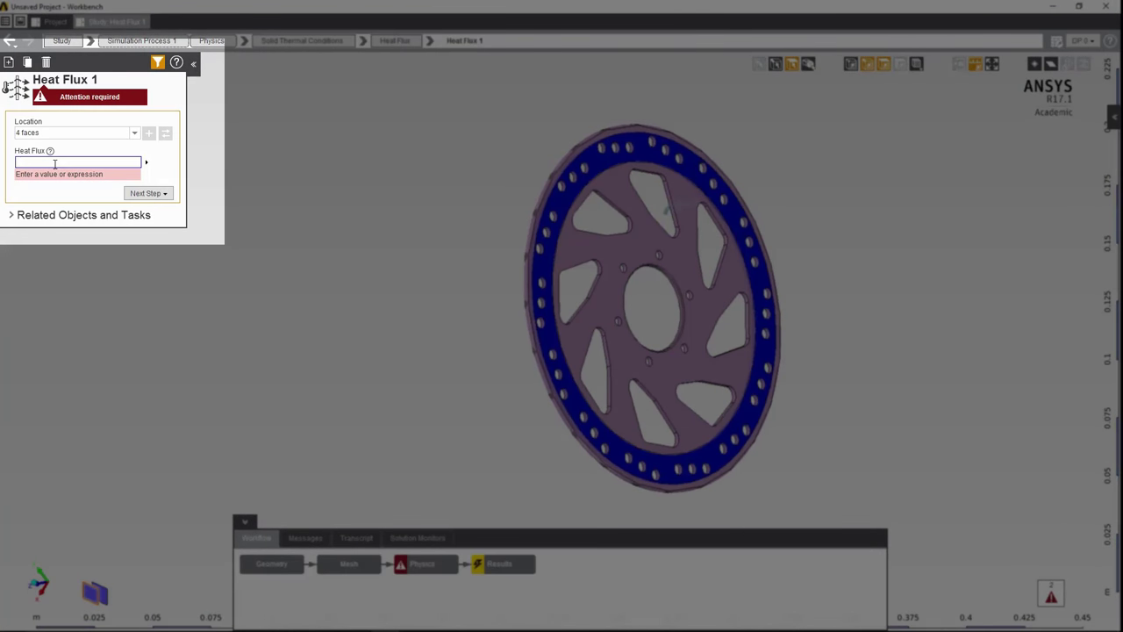
pyautogui.write('10 W m^-2')
pyautogui.press('Return')
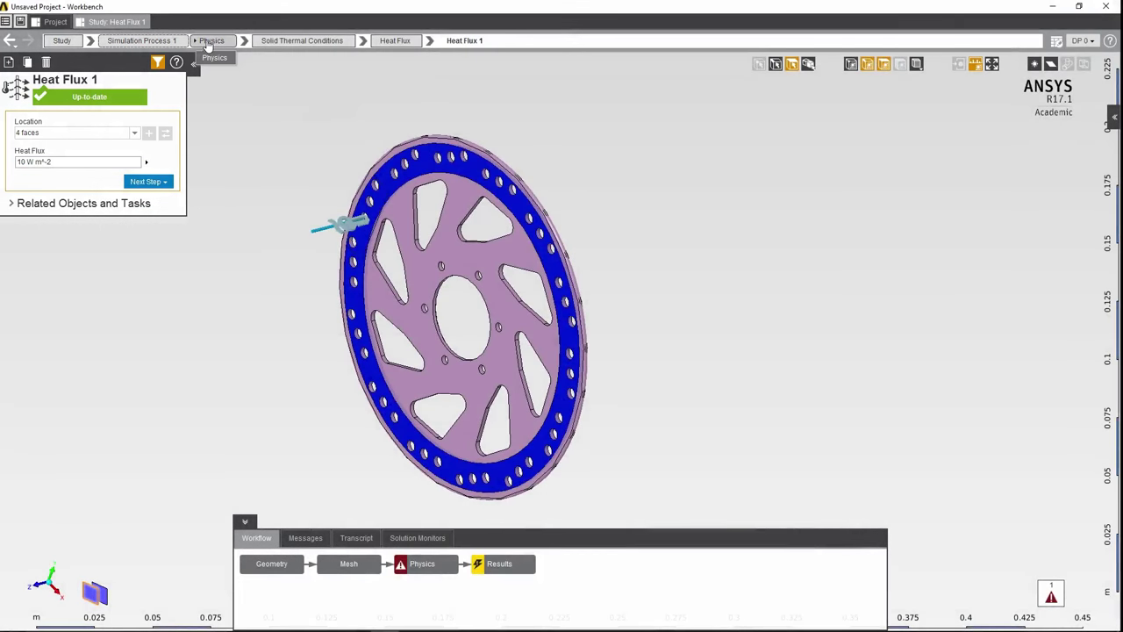
# Zoom in on the disc's centre and add a Support structural condition
pyautogui.click(211, 41)
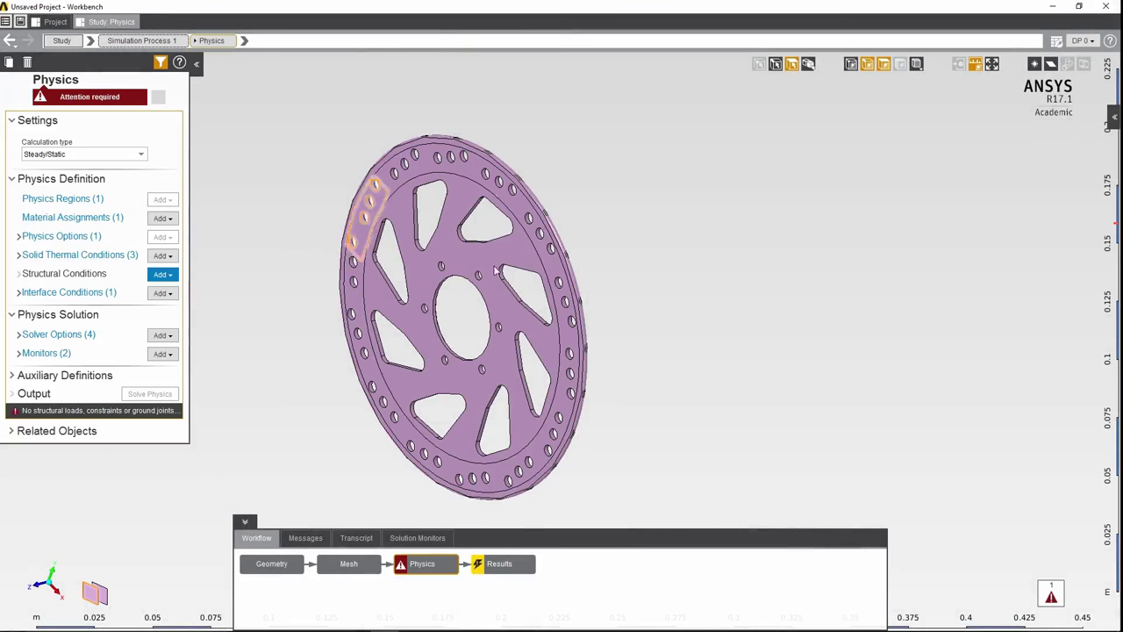
pyautogui.moveTo(540, 281); pyautogui.dragTo(630, 287, button='middle')
pyautogui.scroll(5, 594, 278)
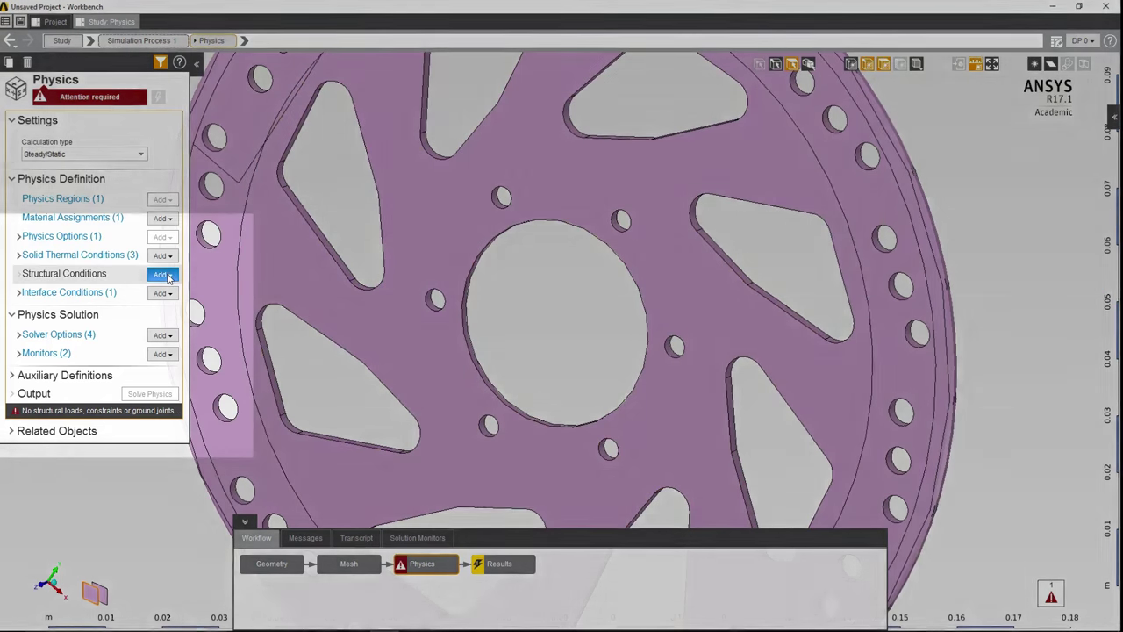
pyautogui.click(164, 275)
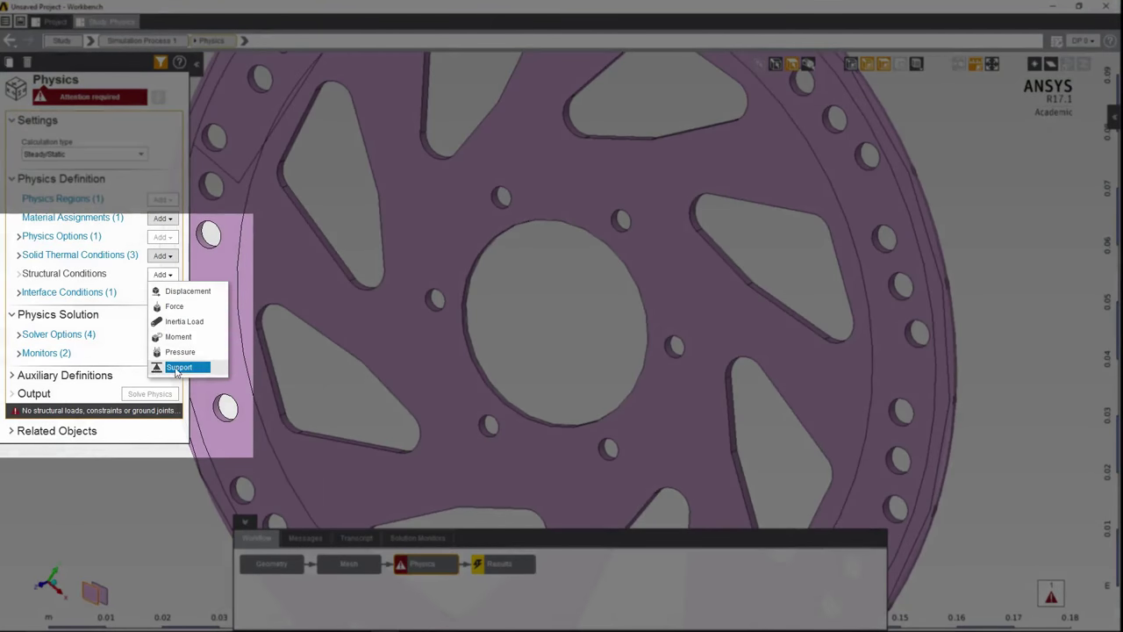
pyautogui.click(175, 370)
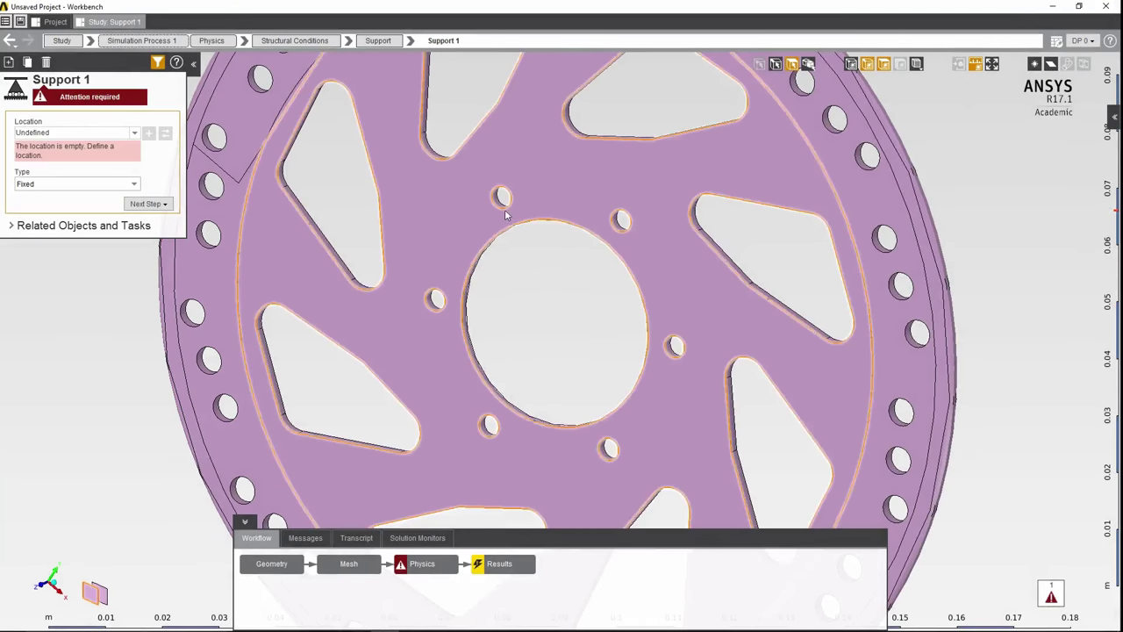
# Assign the six bolt holes around the centre hole as the fixed support location
pyautogui.click(501, 198)
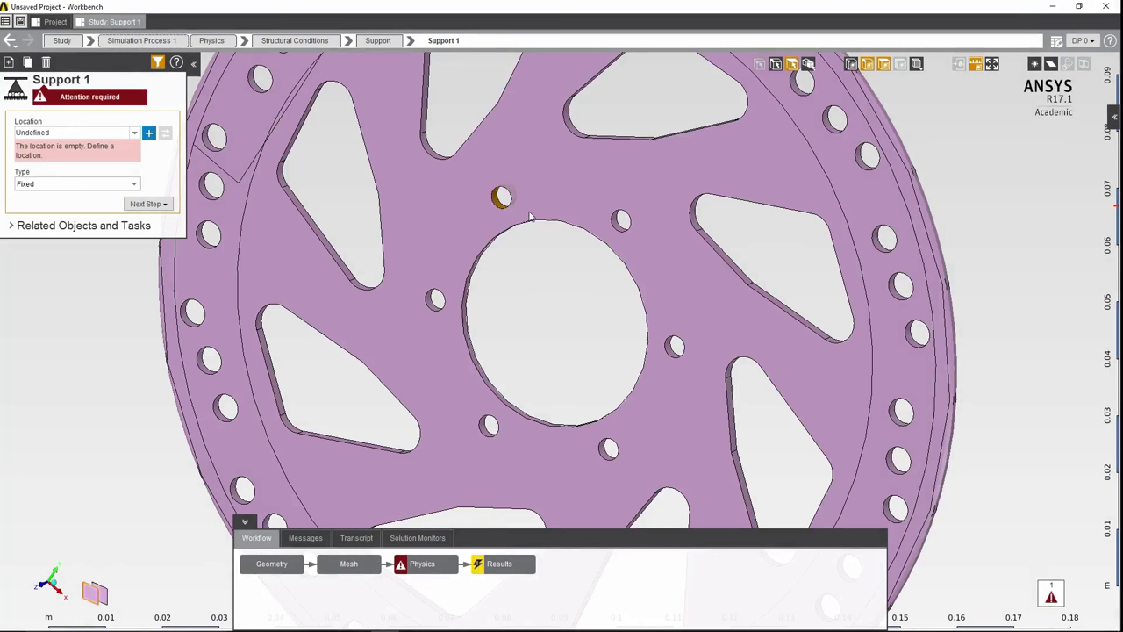
pyautogui.keyDown('ctrl'); pyautogui.click(620, 221); pyautogui.keyUp('ctrl')
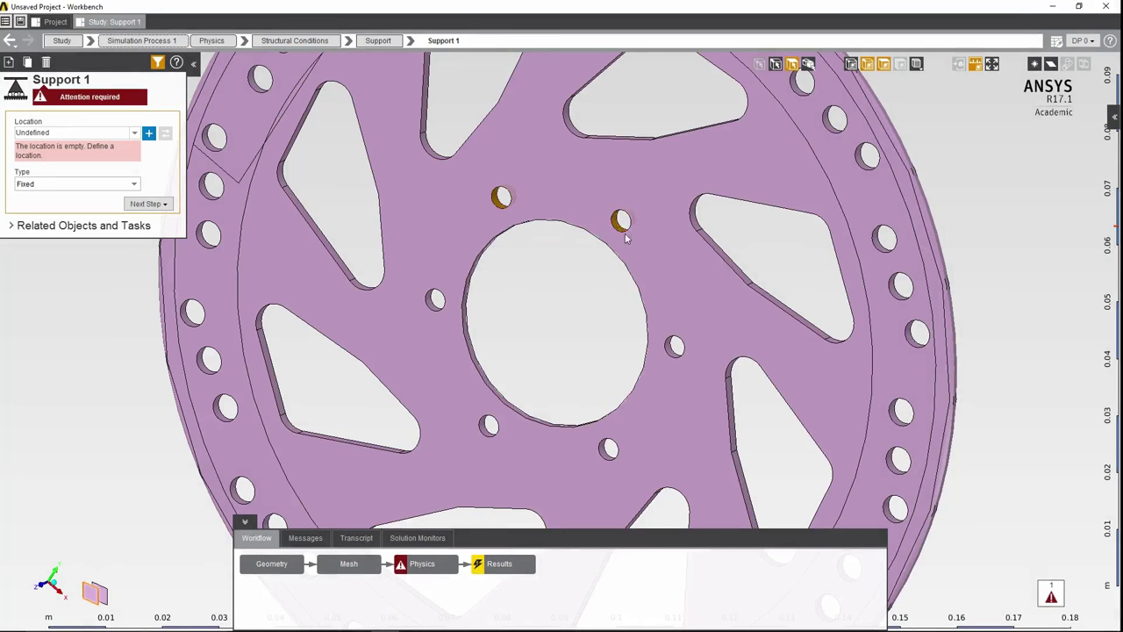
pyautogui.keyDown('ctrl'); pyautogui.click(675, 347); pyautogui.keyUp('ctrl')
pyautogui.keyDown('ctrl'); pyautogui.click(609, 449); pyautogui.keyUp('ctrl')
pyautogui.keyDown('ctrl'); pyautogui.click(489, 427); pyautogui.keyUp('ctrl')
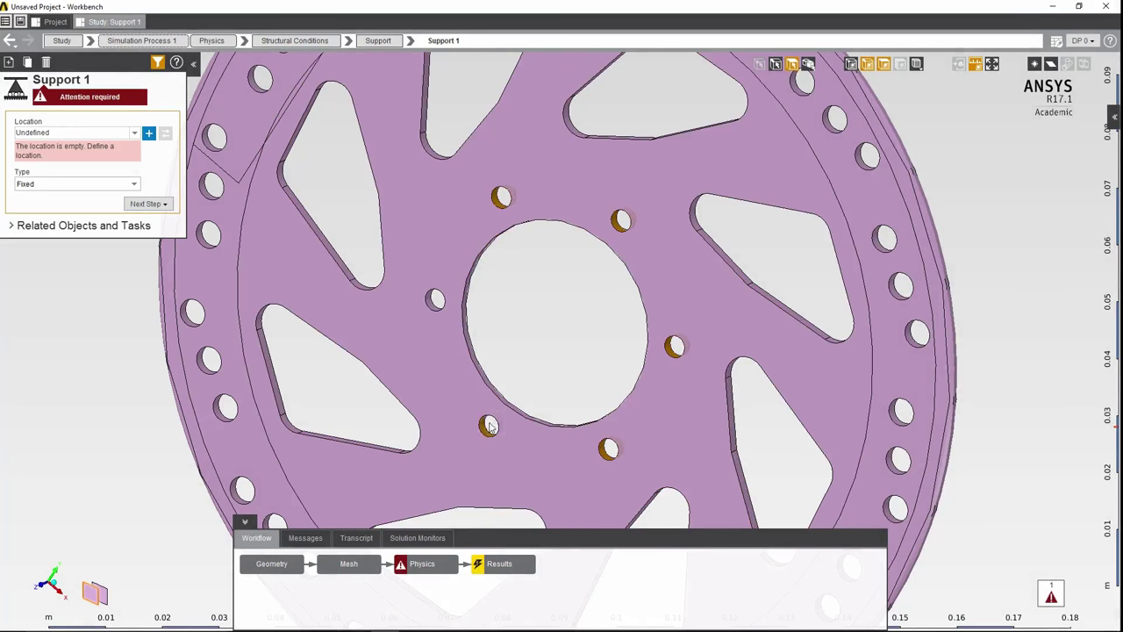
pyautogui.keyDown('ctrl'); pyautogui.click(436, 300); pyautogui.keyUp('ctrl')
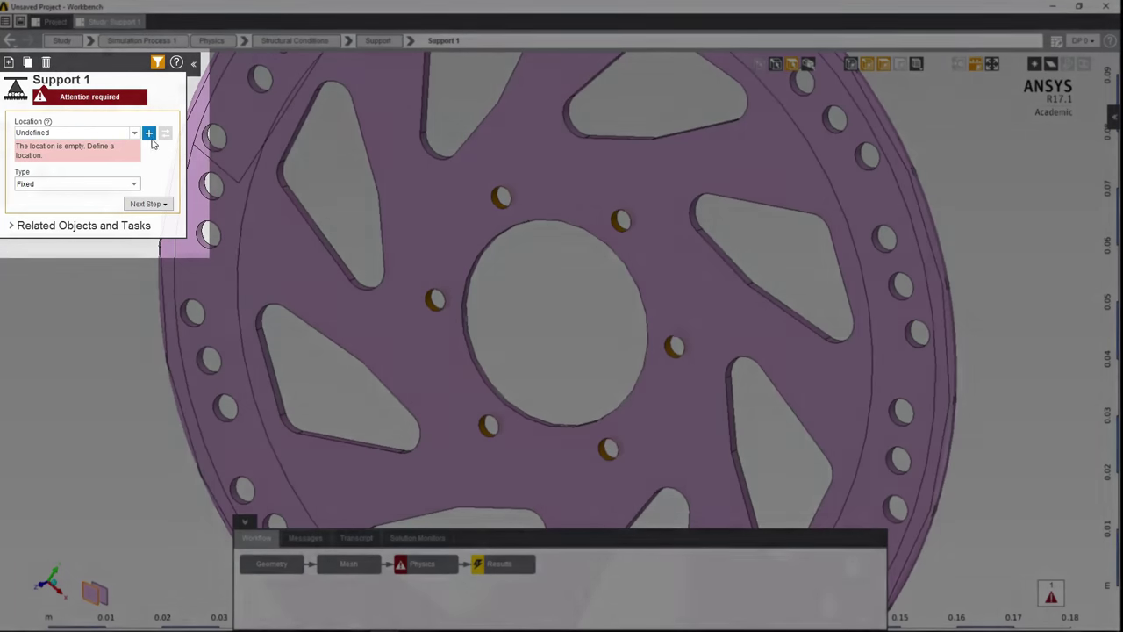
pyautogui.click(149, 133)
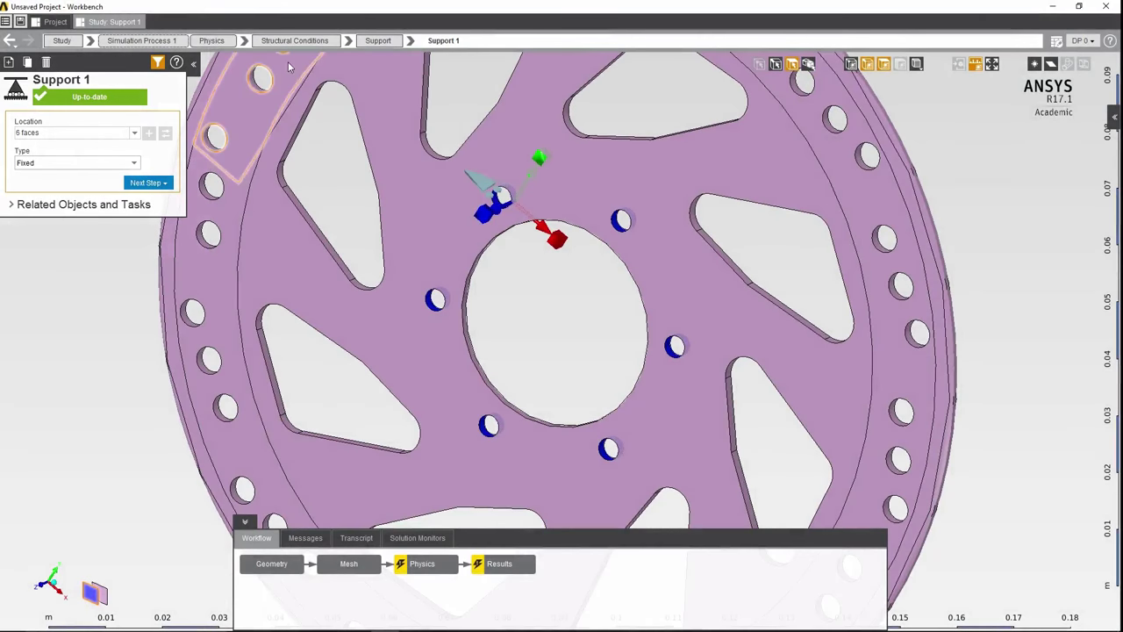
pyautogui.click(212, 41)
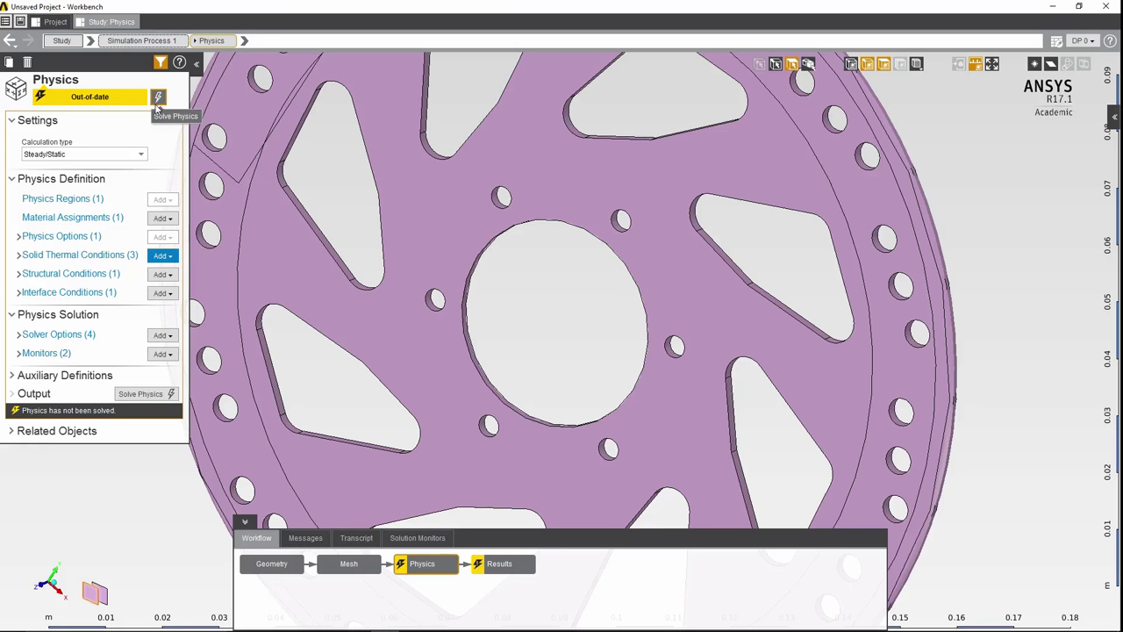
# Assign Structural Steel to the disc, keeping the 22 C zero-thermal-strain reference temperature
pyautogui.moveTo(517, 281); pyautogui.dragTo(569, 327, button='middle')
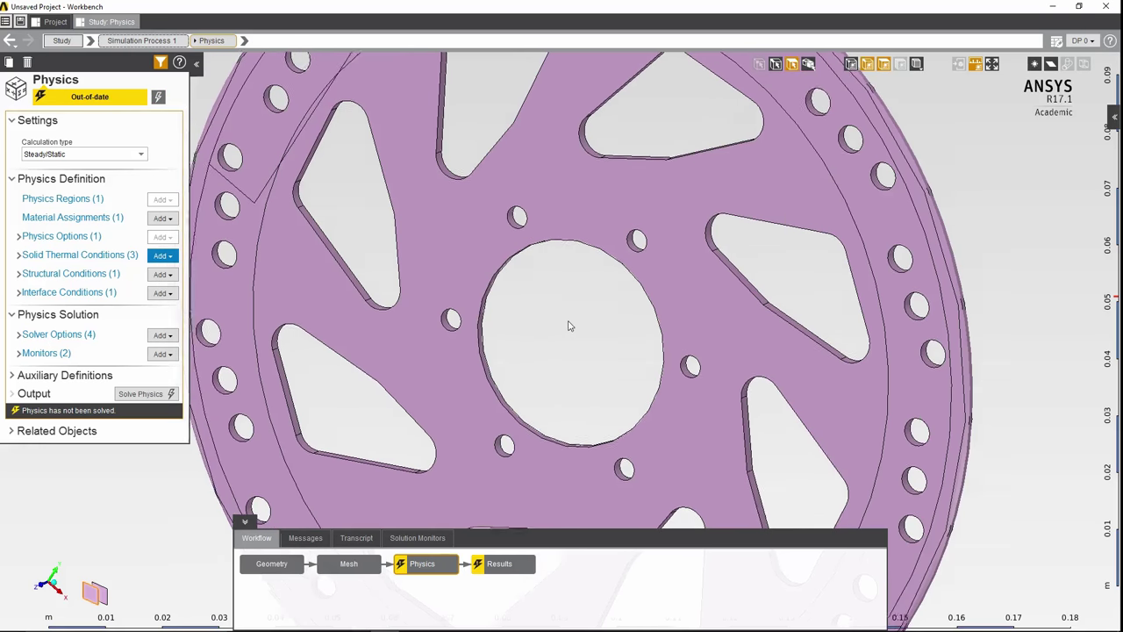
pyautogui.scroll(-5, 569, 326)
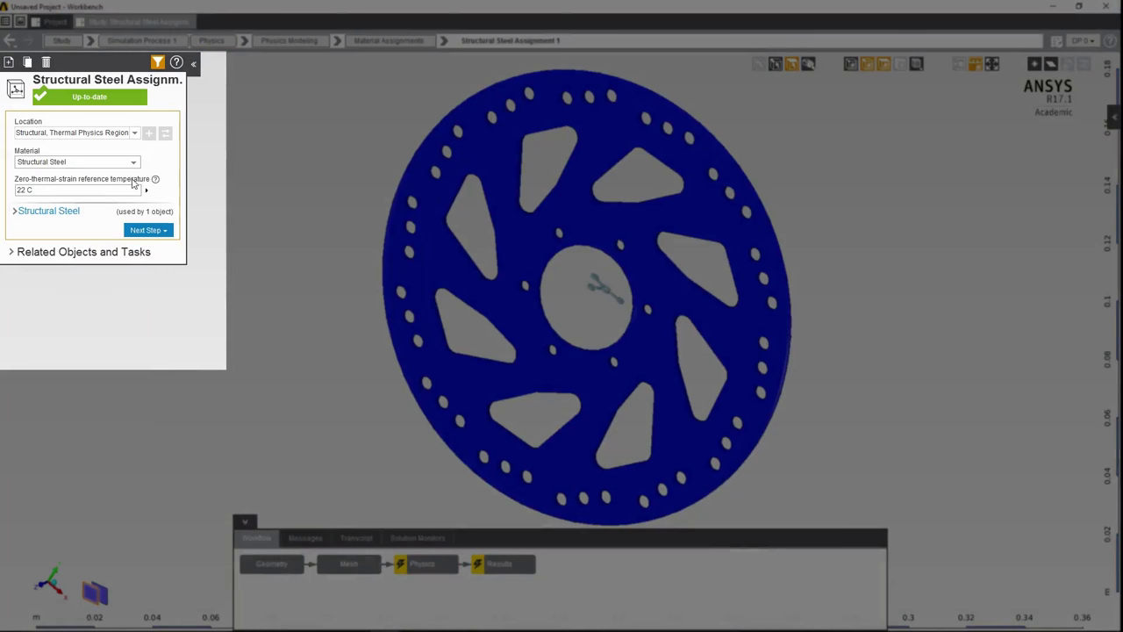
pyautogui.click(63, 189)
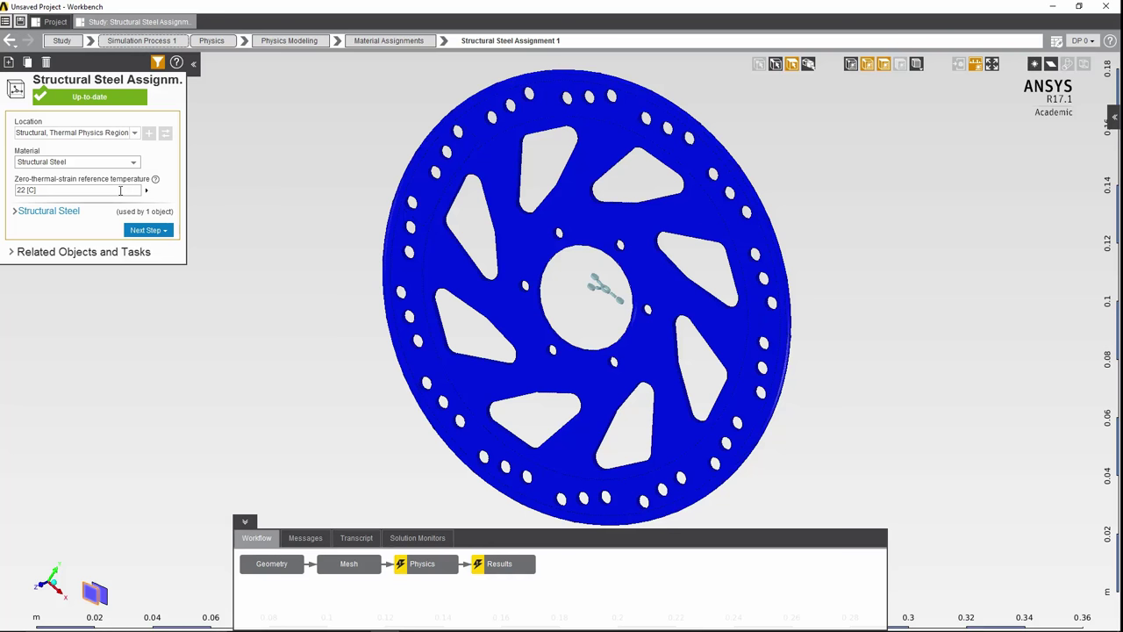
# Review Structural Steel's density, thermal and Young's modulus values, then return to Physics
pyautogui.click(30, 215)
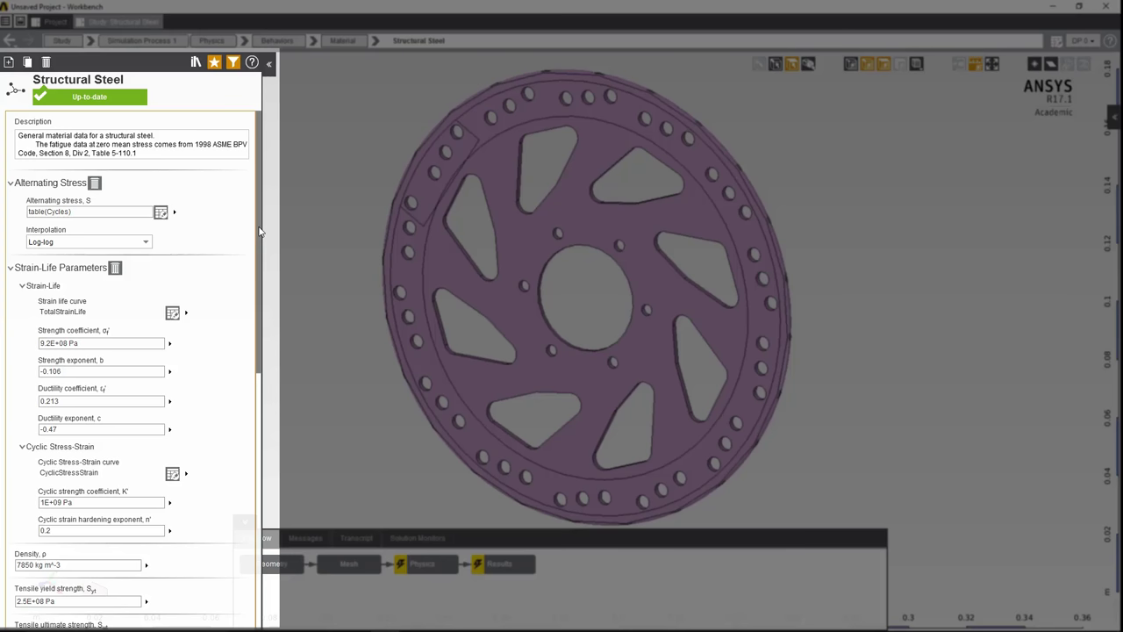
pyautogui.moveTo(259, 231); pyautogui.dragTo(264, 331)
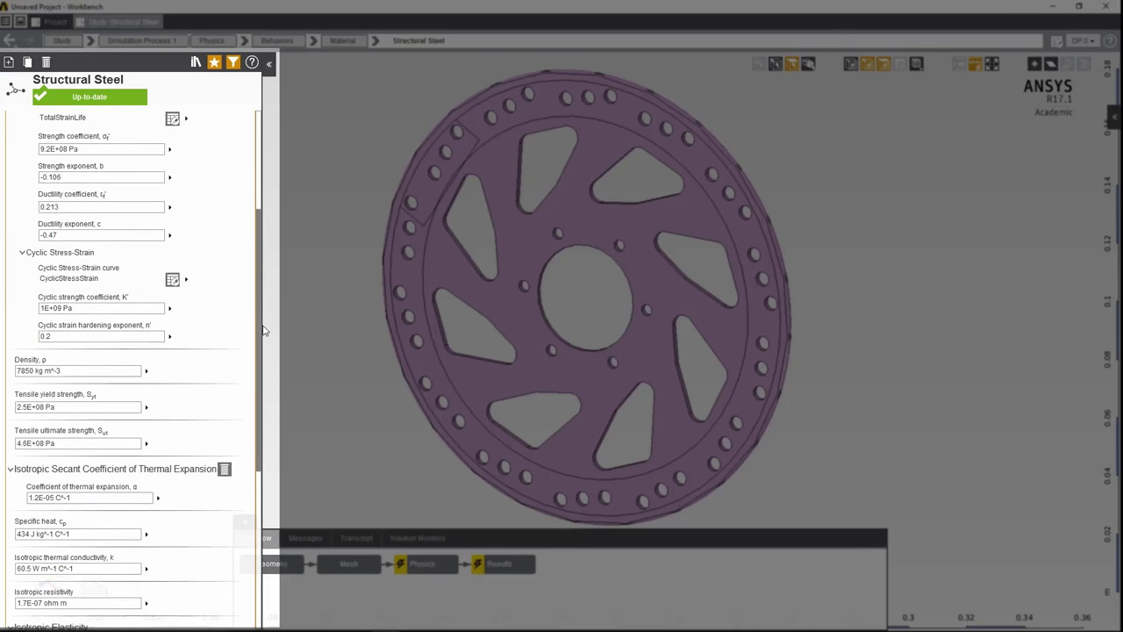
pyautogui.scroll(-4, 123, 347)
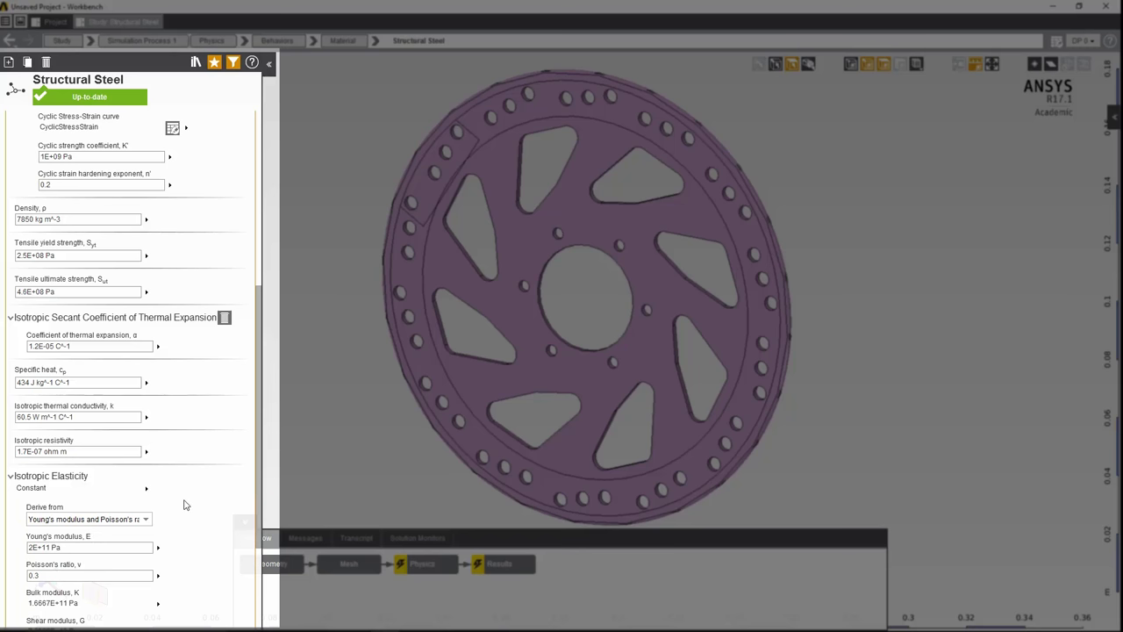
pyautogui.click(78, 546)
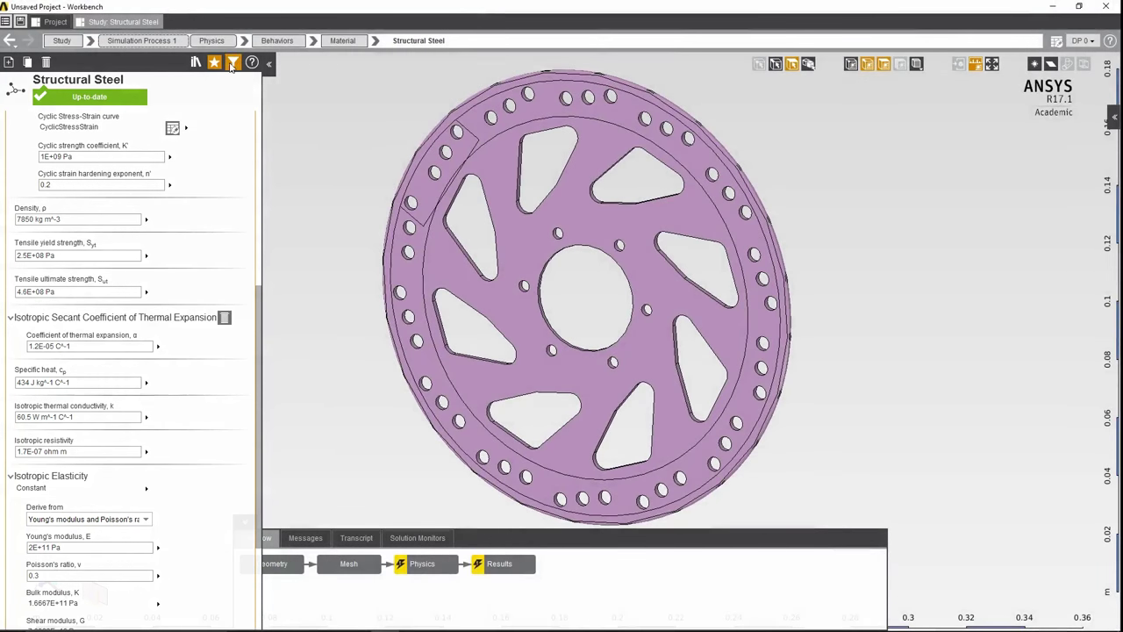
pyautogui.click(212, 40)
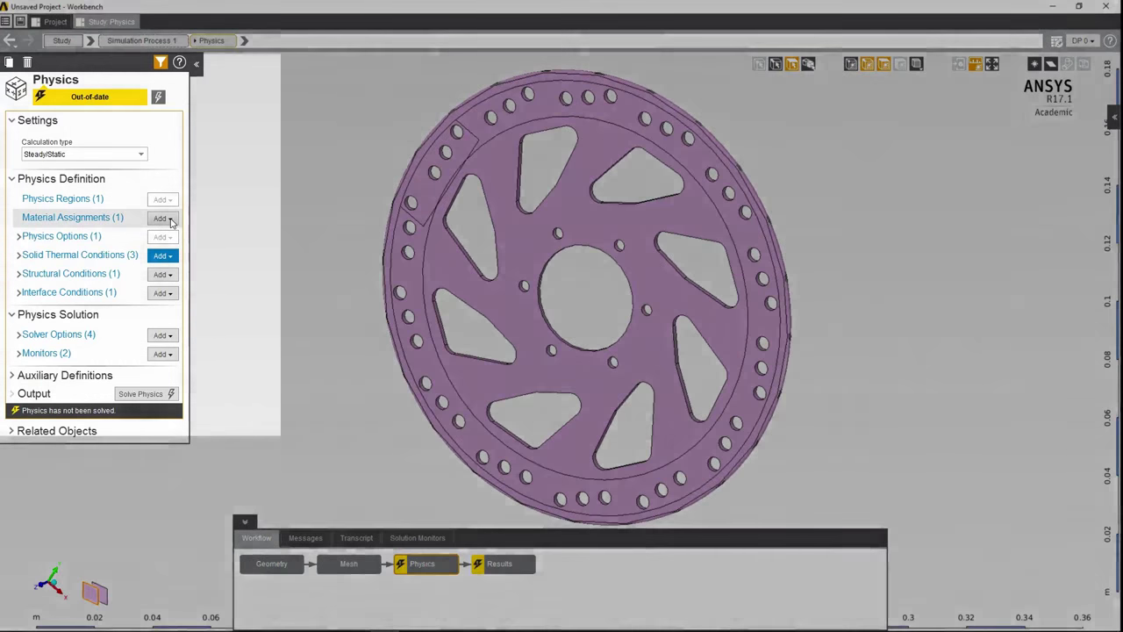
# Check the material assignment Add options, then move on to the Results task
pyautogui.click(163, 218)
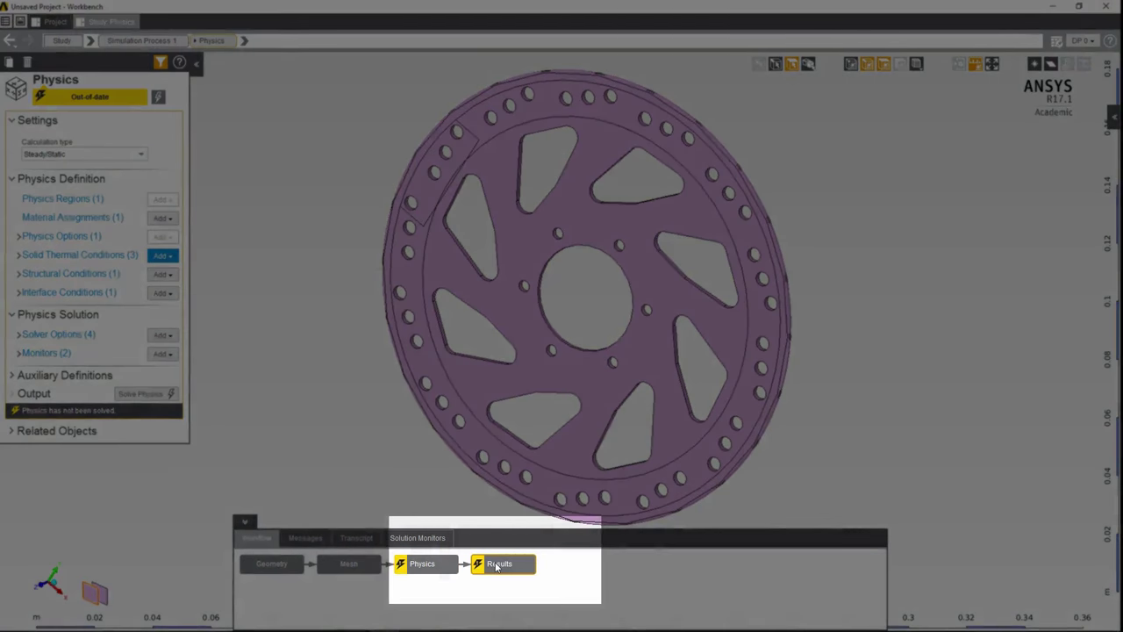
pyautogui.click(497, 566)
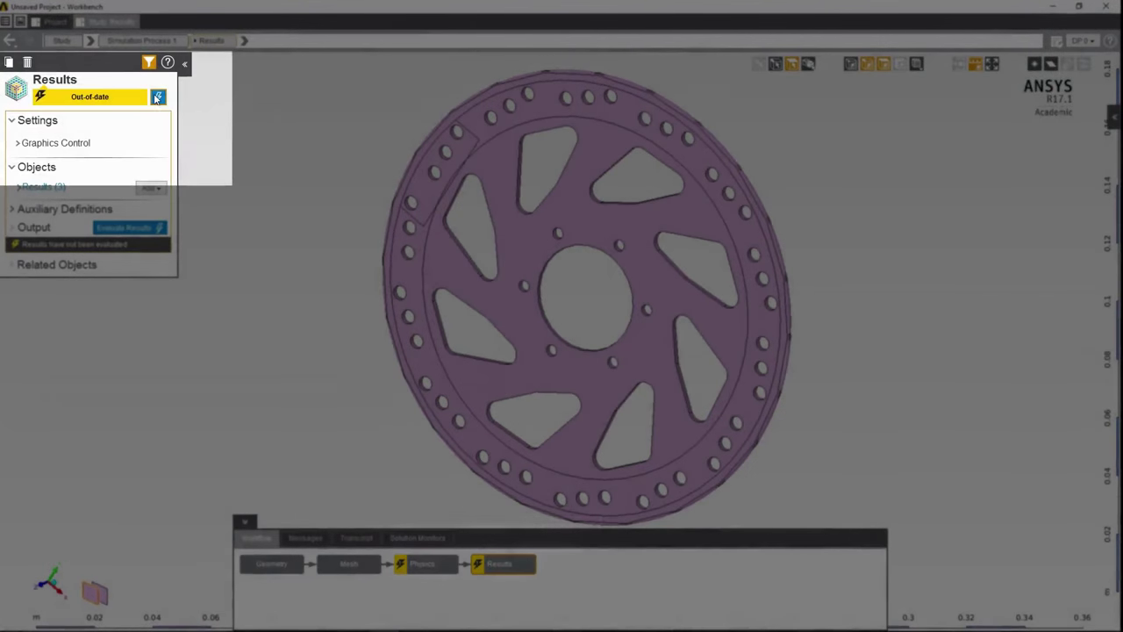
# Update the results, then view the Equivalent Stress, Displacement Magnitude and Temperature contours, ending on Temperature
pyautogui.click(157, 98)
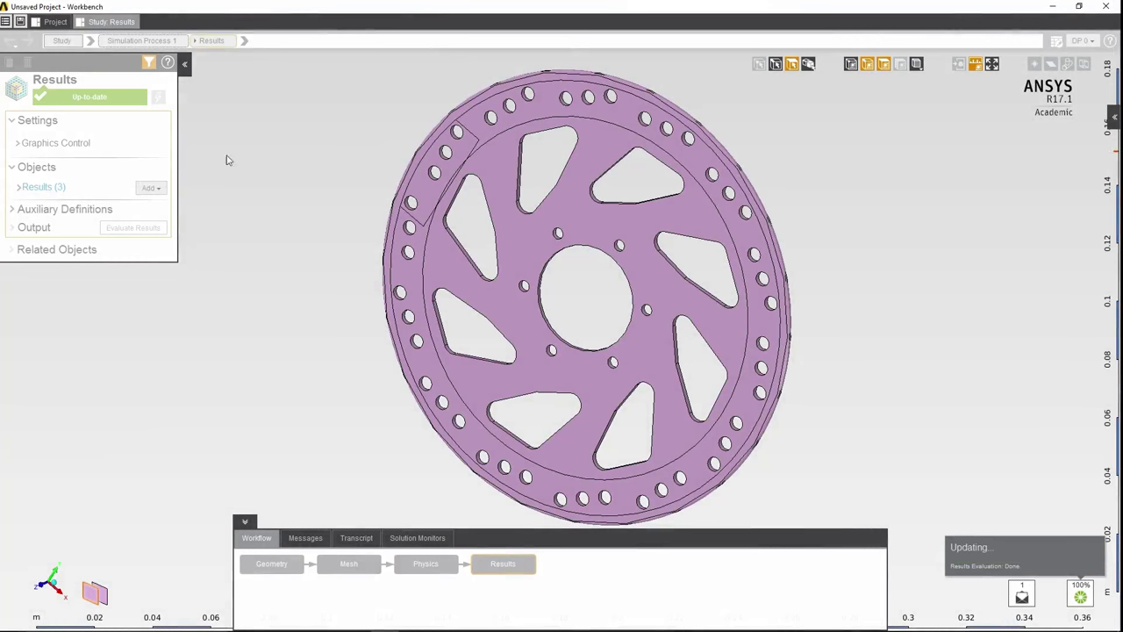
pyautogui.click(18, 188)
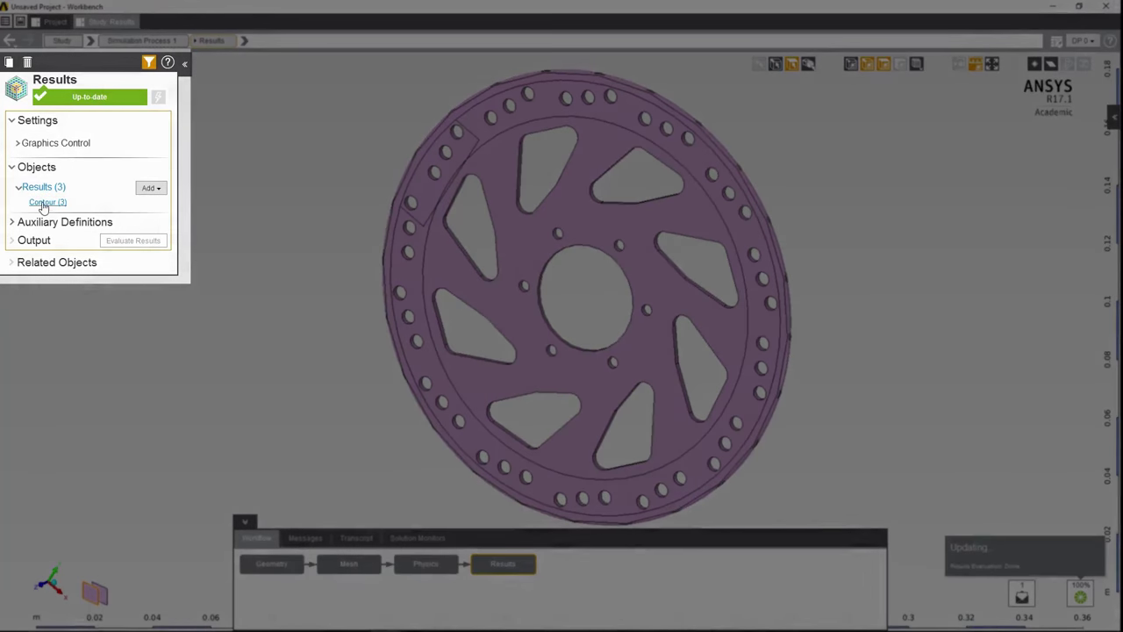
pyautogui.click(44, 203)
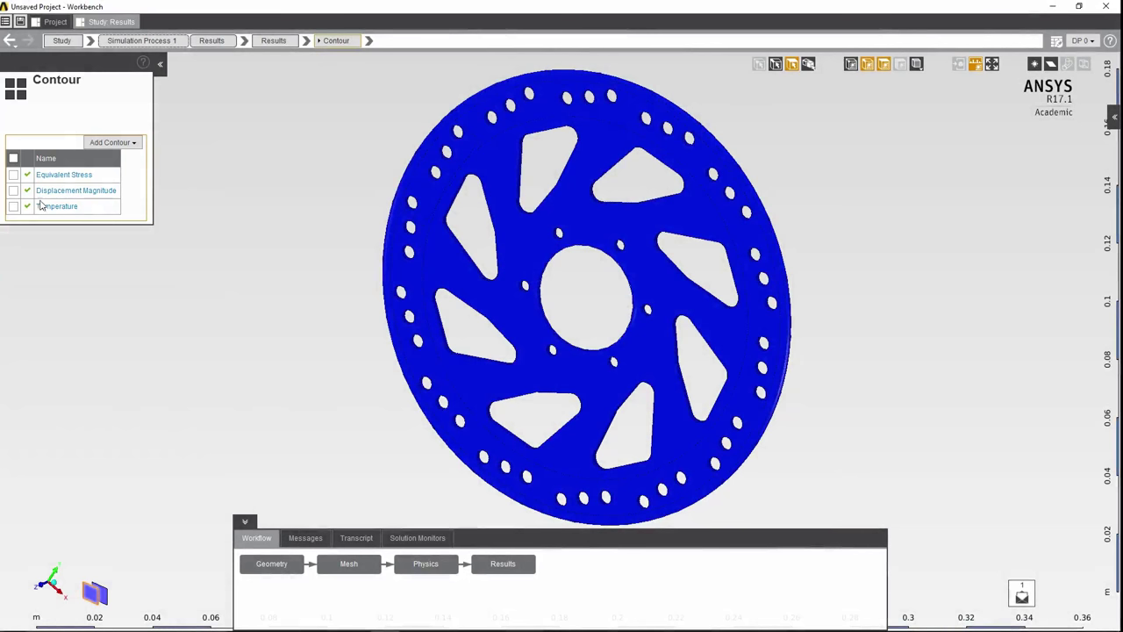
pyautogui.click(44, 179)
pyautogui.click(49, 193)
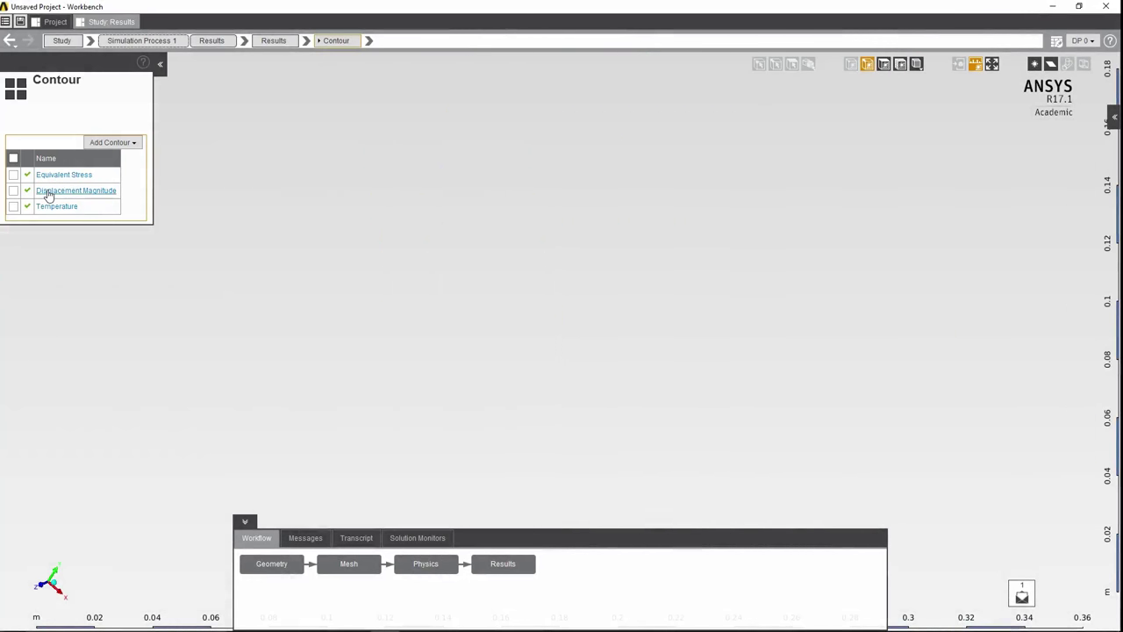
pyautogui.click(57, 208)
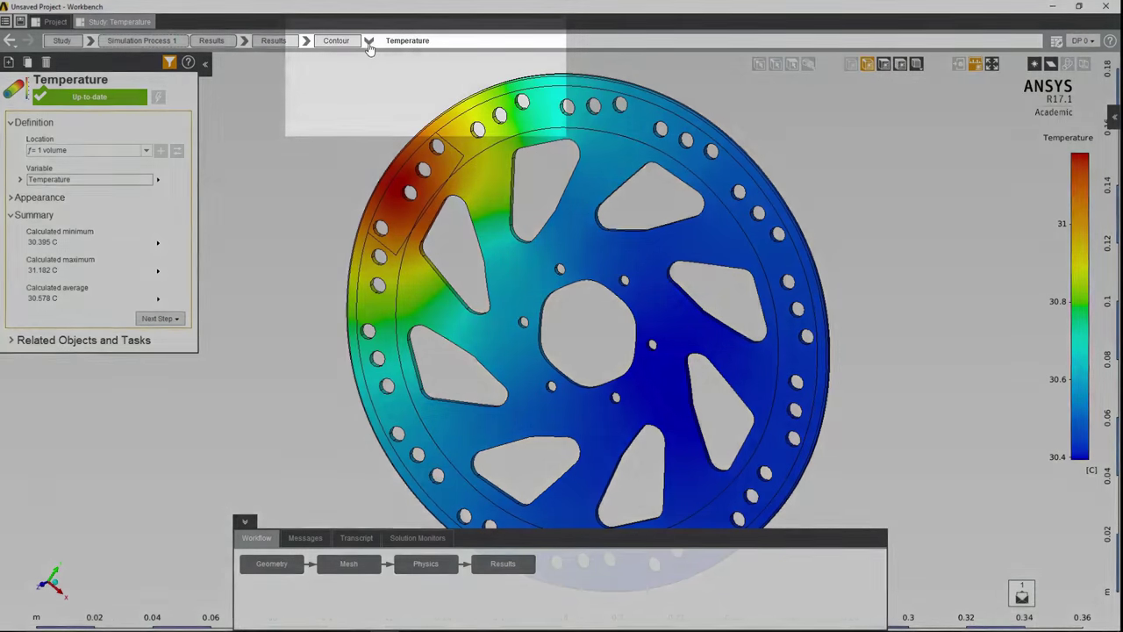
# Show the Equivalent Stress contour with Banded colouring and a User specified range maximum of 50e6 Pa
pyautogui.click(368, 40)
pyautogui.click(403, 74)
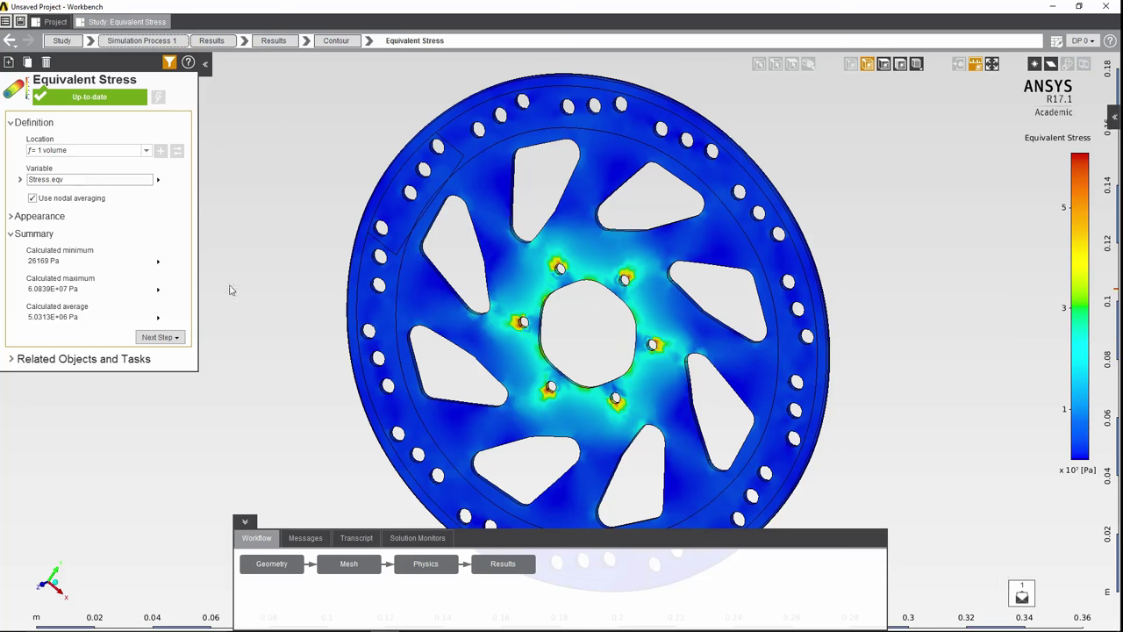
pyautogui.click(11, 218)
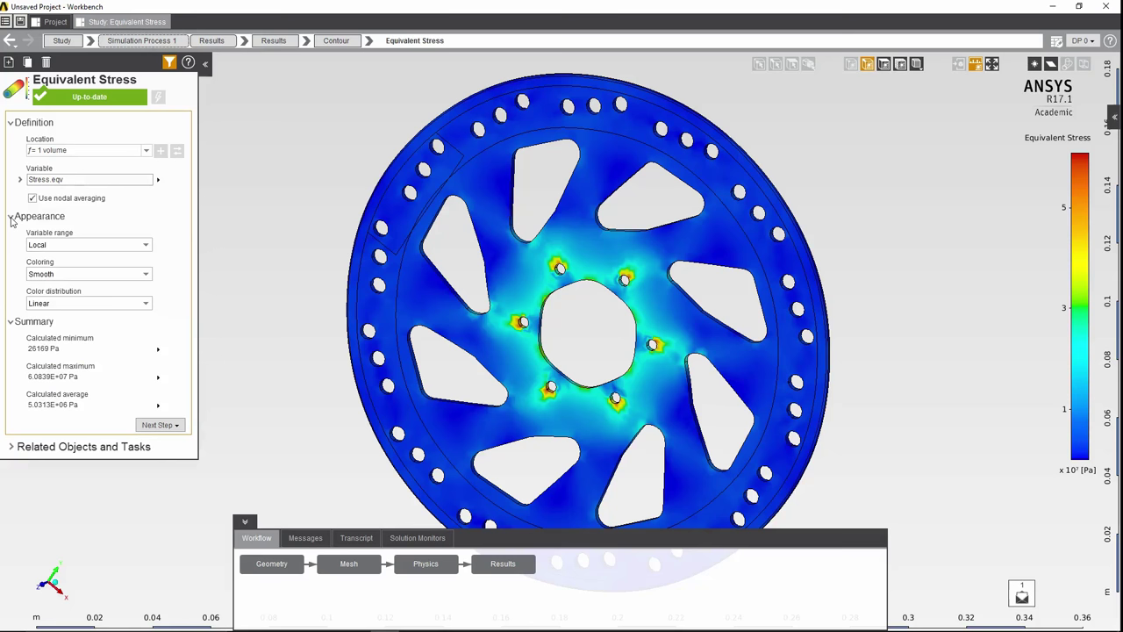
pyautogui.click(147, 276)
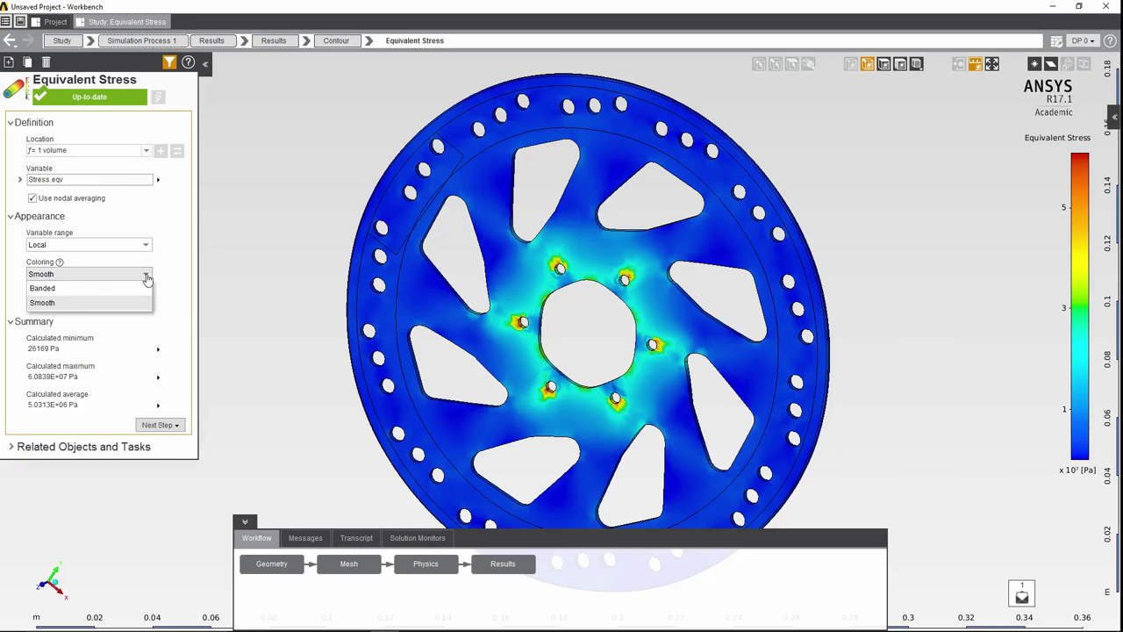
pyautogui.click(63, 290)
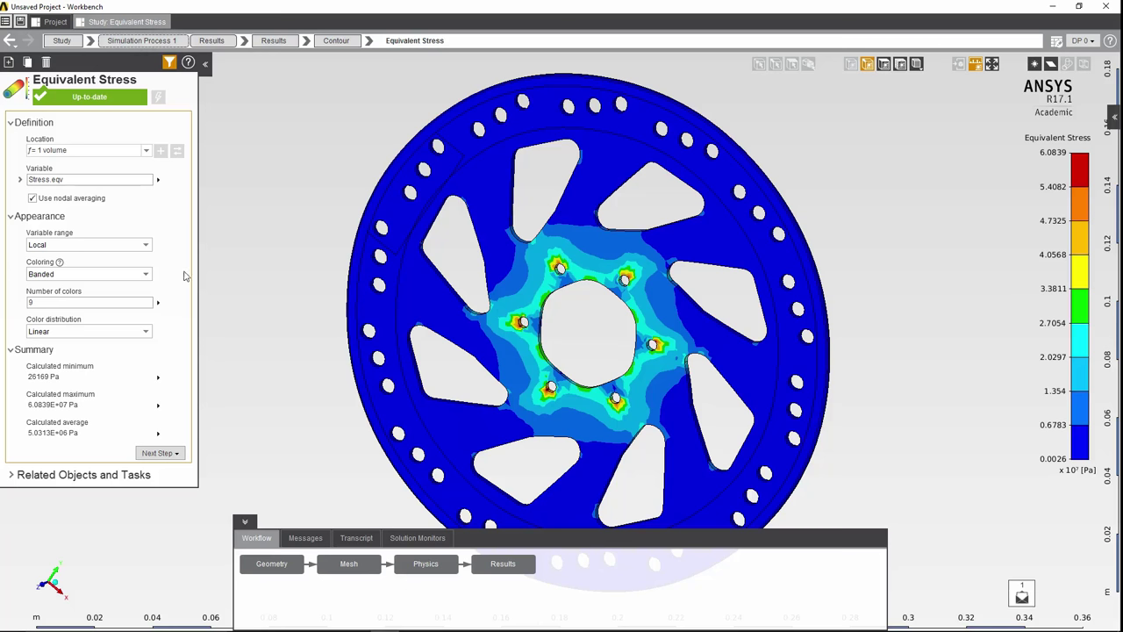
pyautogui.click(147, 248)
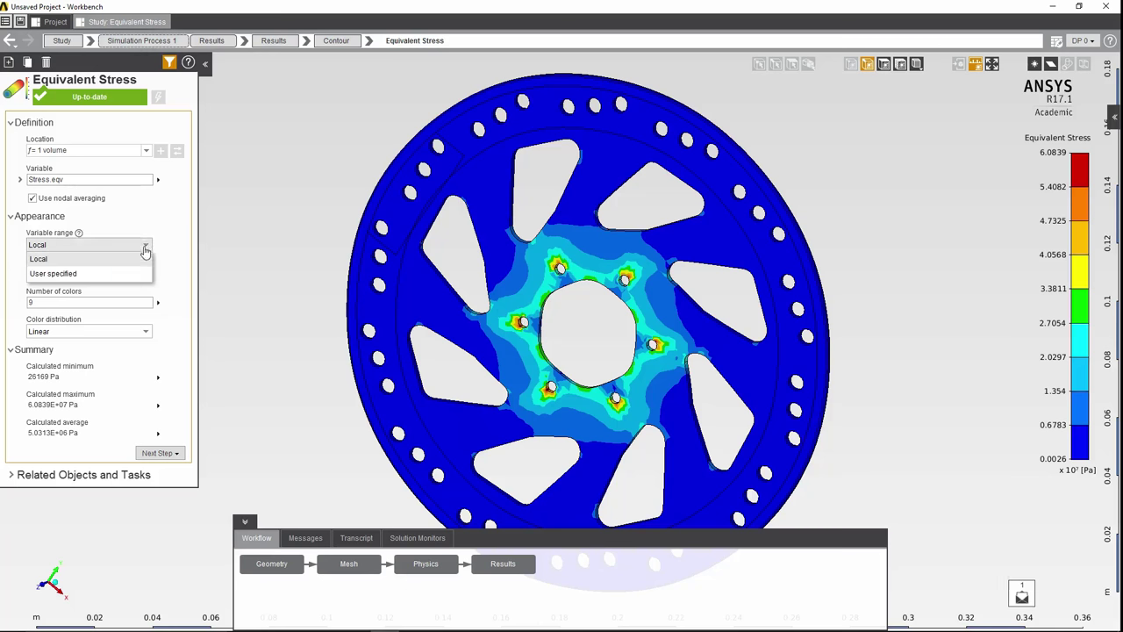
pyautogui.click(72, 275)
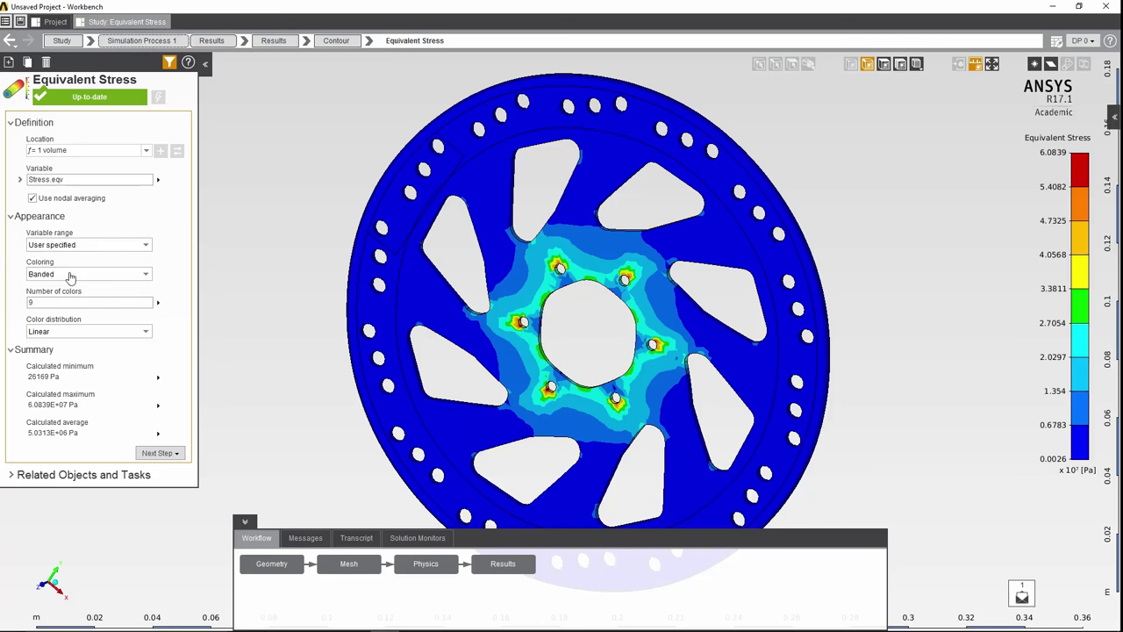
pyautogui.click(109, 301)
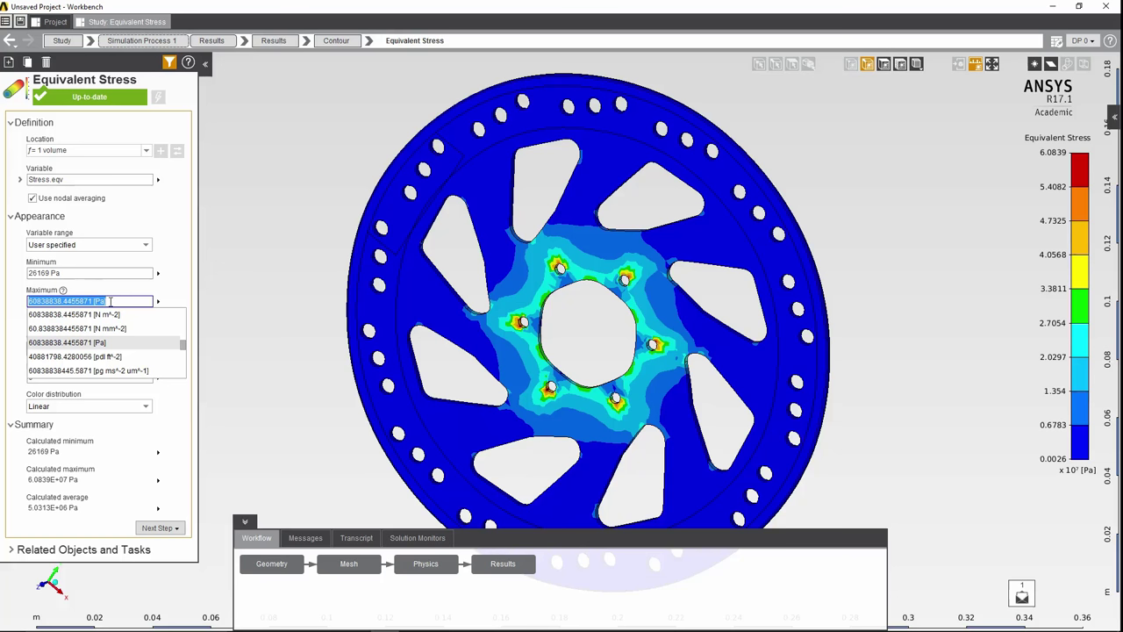
pyautogui.write('50e6')
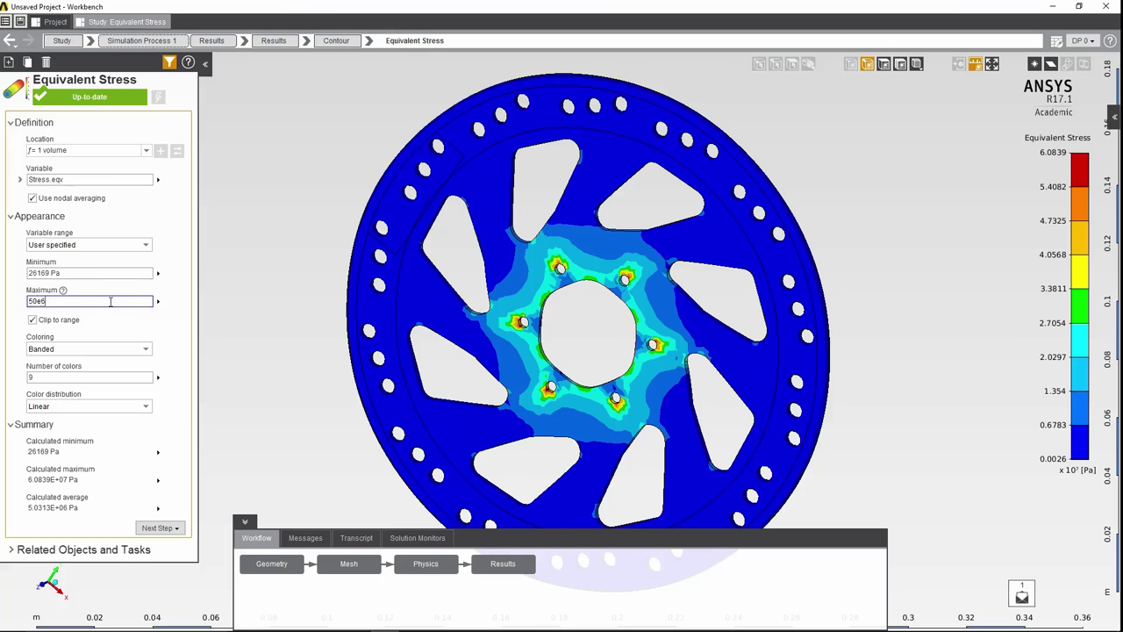
pyautogui.press('Return')
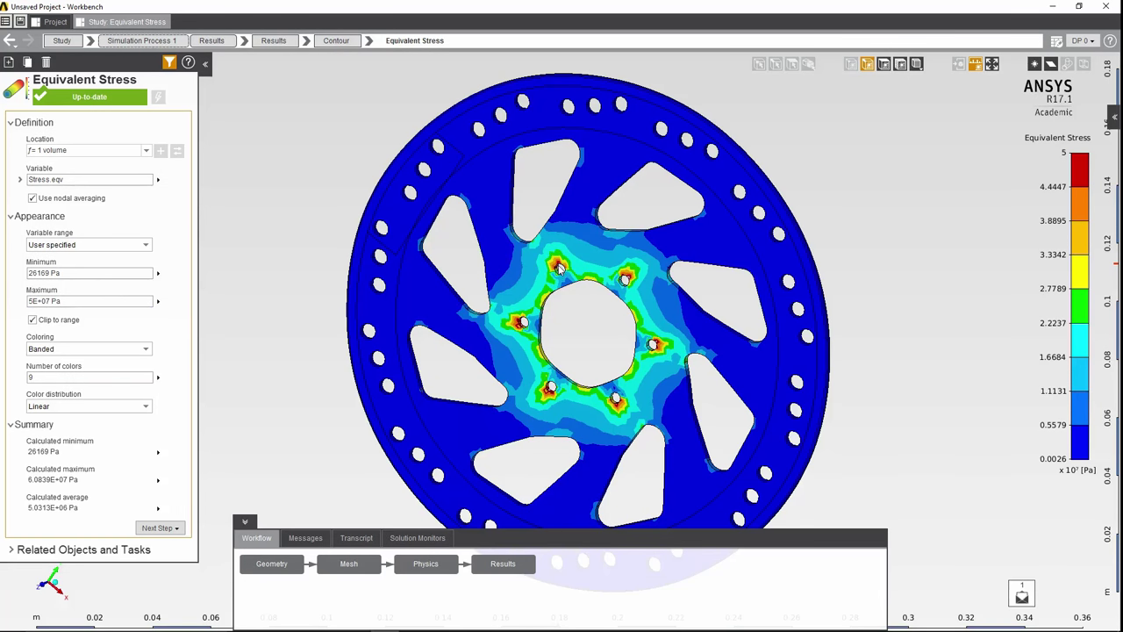
pyautogui.click(117, 299)
# Create Contour 4 plotting Equivalent Stress on the centre hole's face, then rotate the view slightly
pyautogui.click(9, 62)
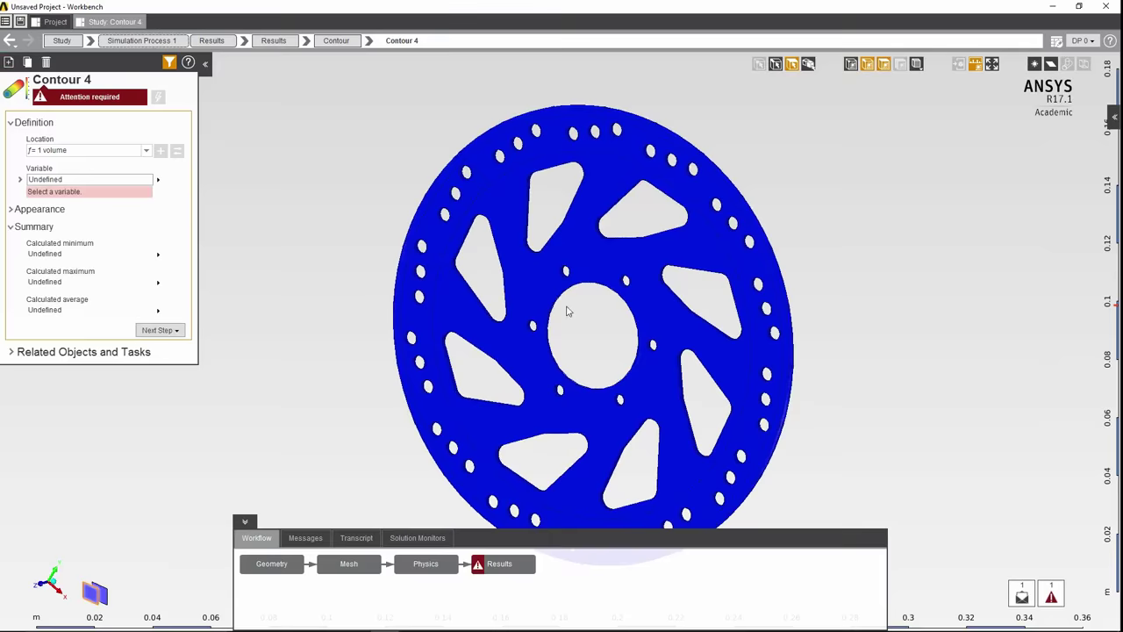
pyautogui.scroll(5, 570, 311)
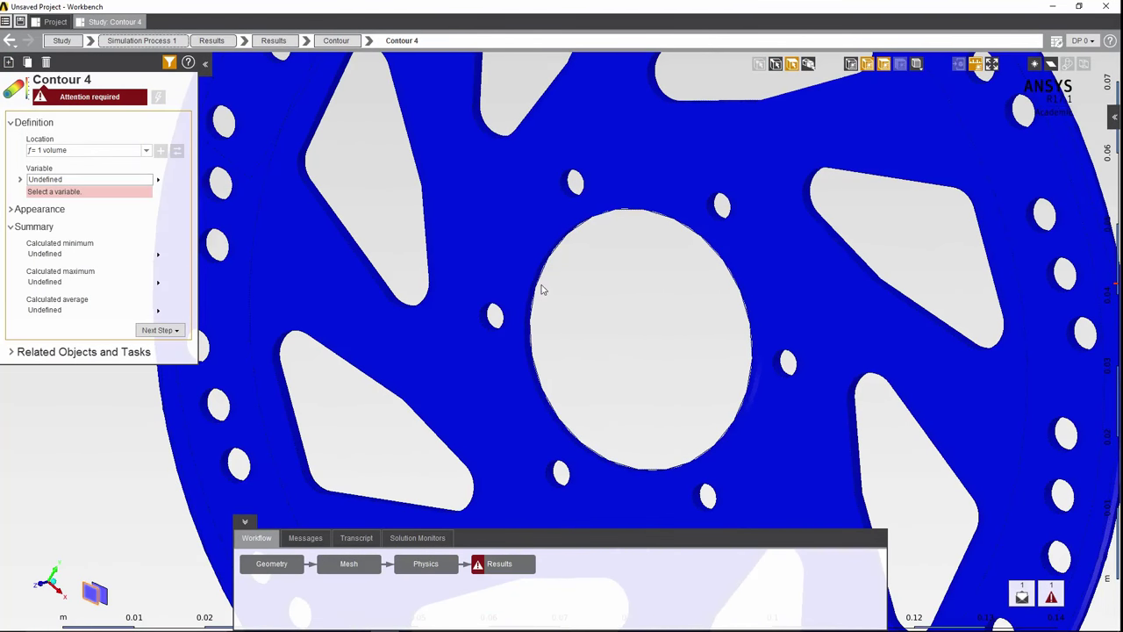
pyautogui.click(543, 294)
pyautogui.scroll(-3, 406, 231)
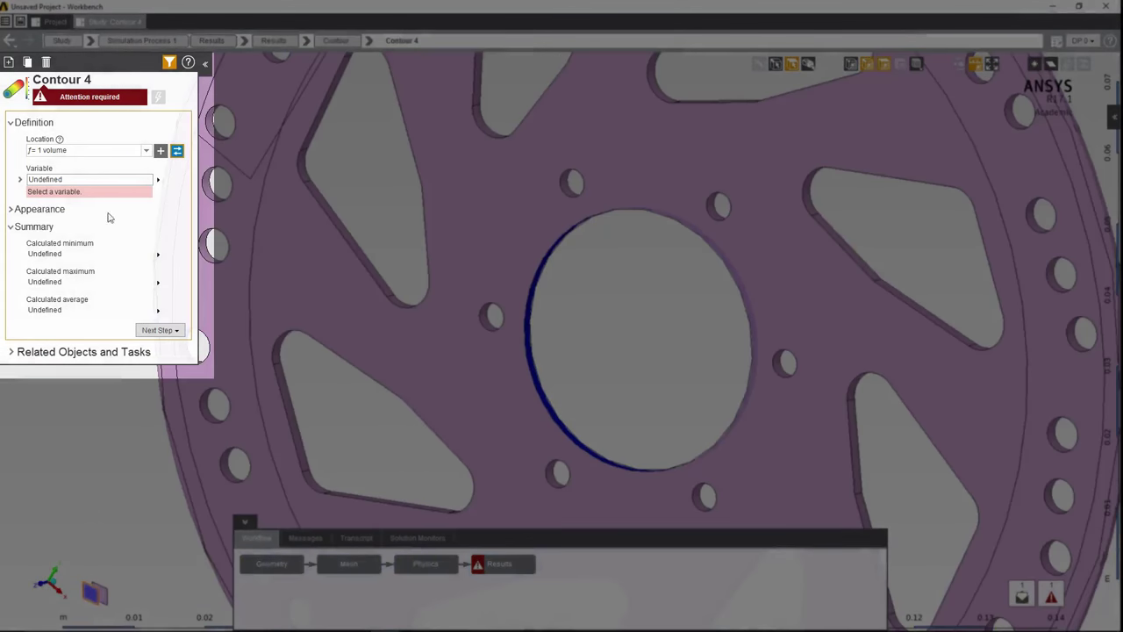
pyautogui.click(21, 180)
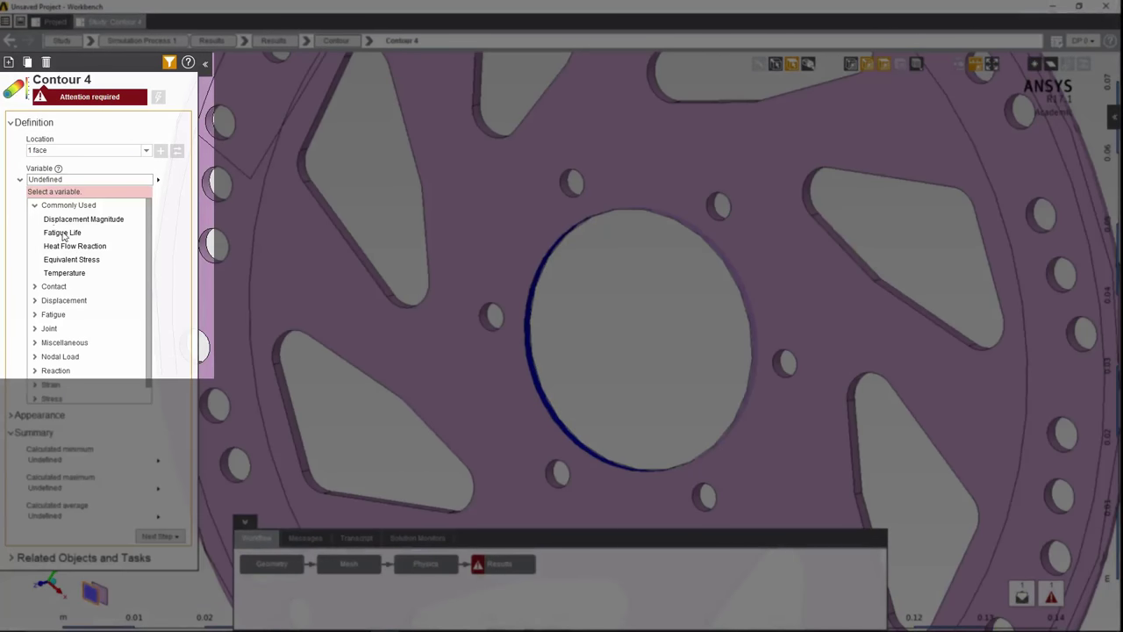
pyautogui.click(72, 259)
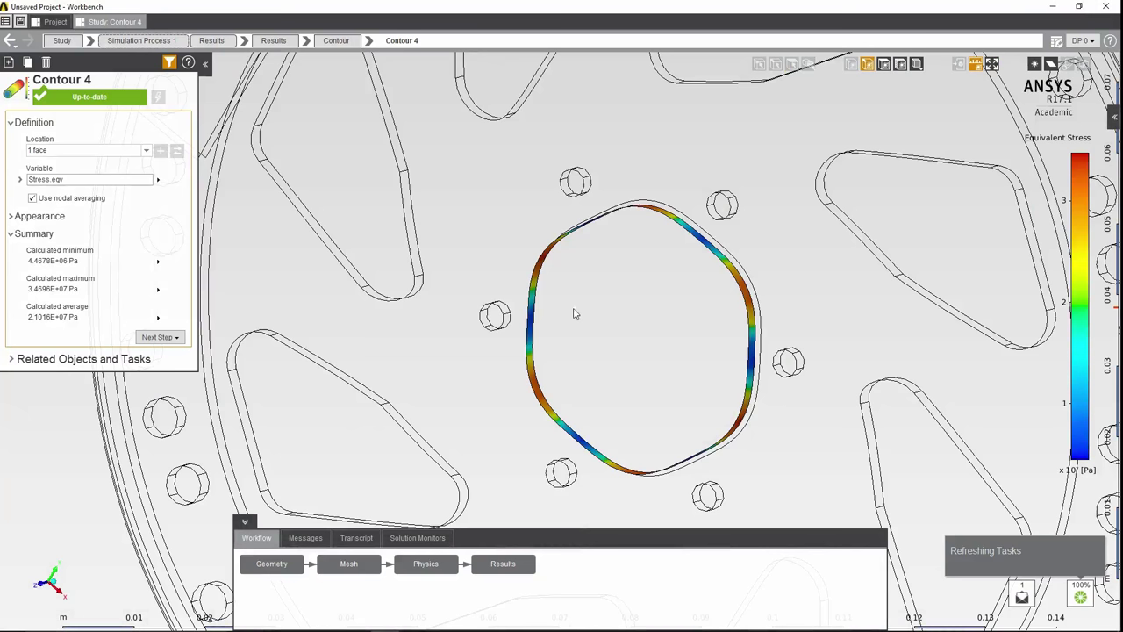
pyautogui.moveTo(574, 313)
pyautogui.mouseDown(button='middle')
pyautogui.moveTo(590, 289)
pyautogui.moveTo(574, 284)
pyautogui.moveTo(572, 299)
pyautogui.mouseUp(button='middle')
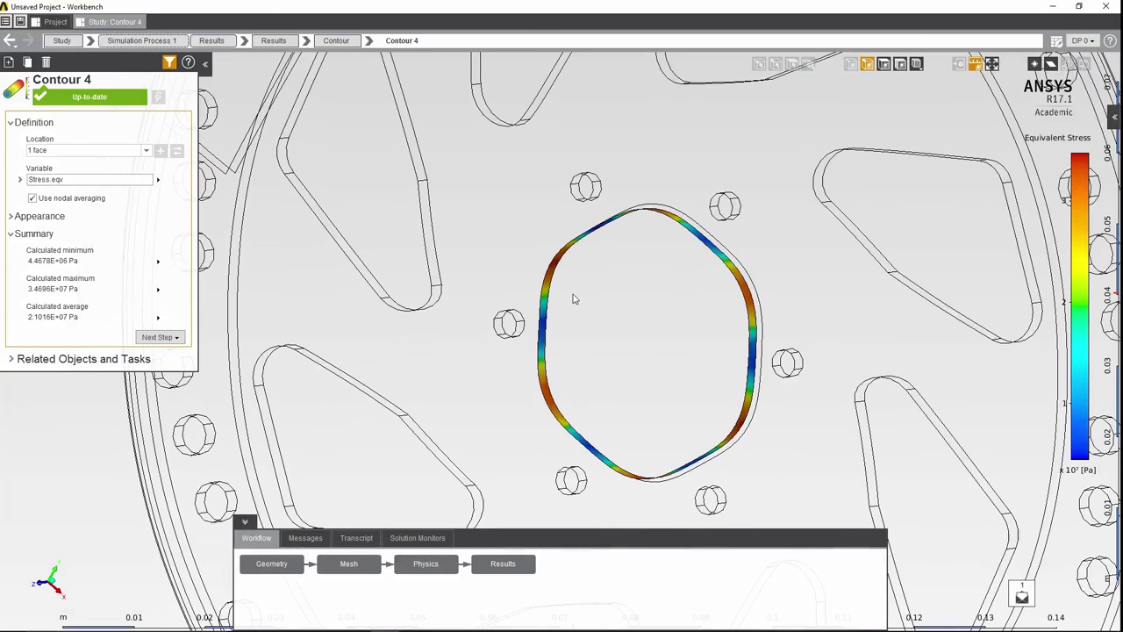